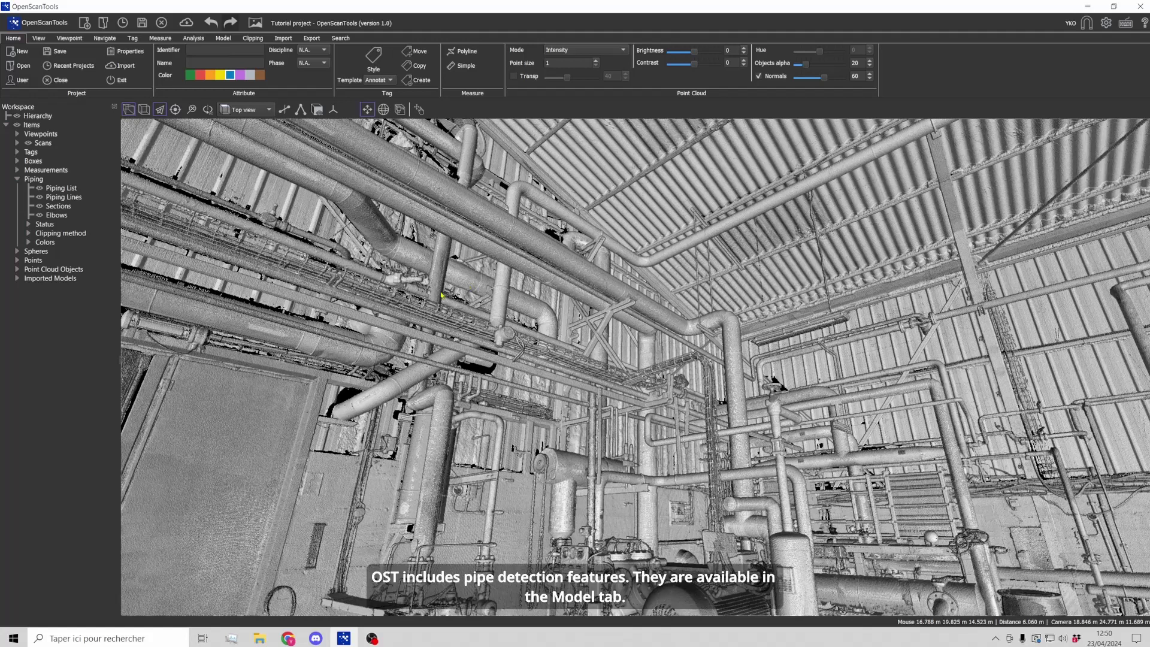
Step: Review the available pipe standards and inspect the diameter list of the Steel ASME B36.10 standard
click(223, 38)
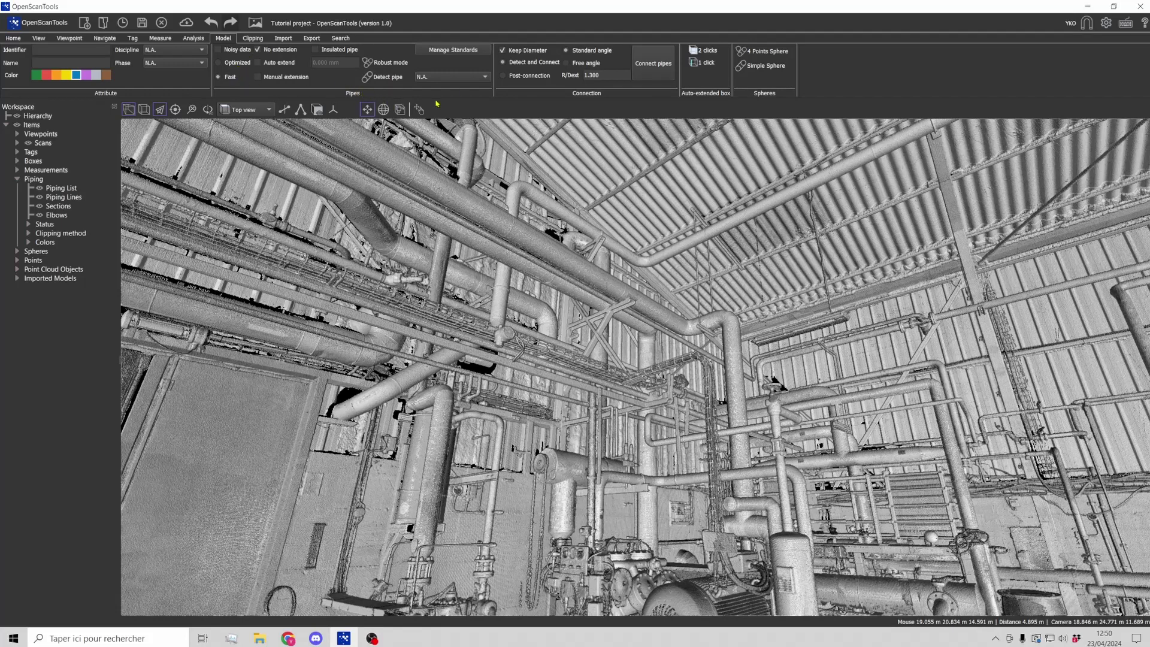
click(455, 78)
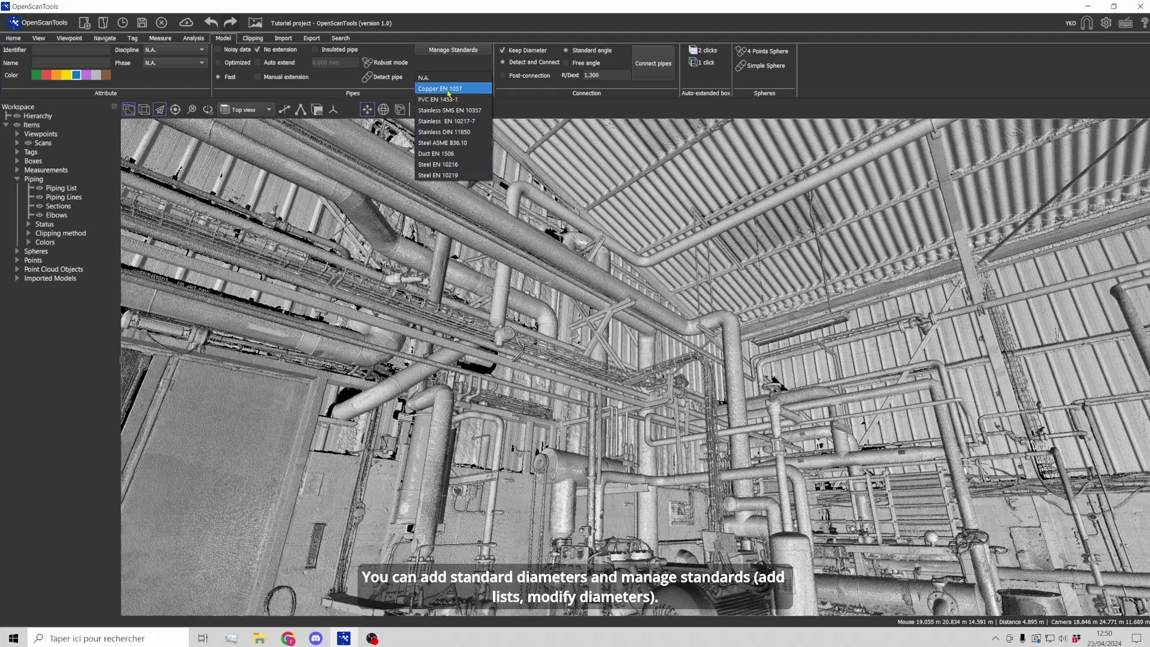
click(444, 61)
click(445, 52)
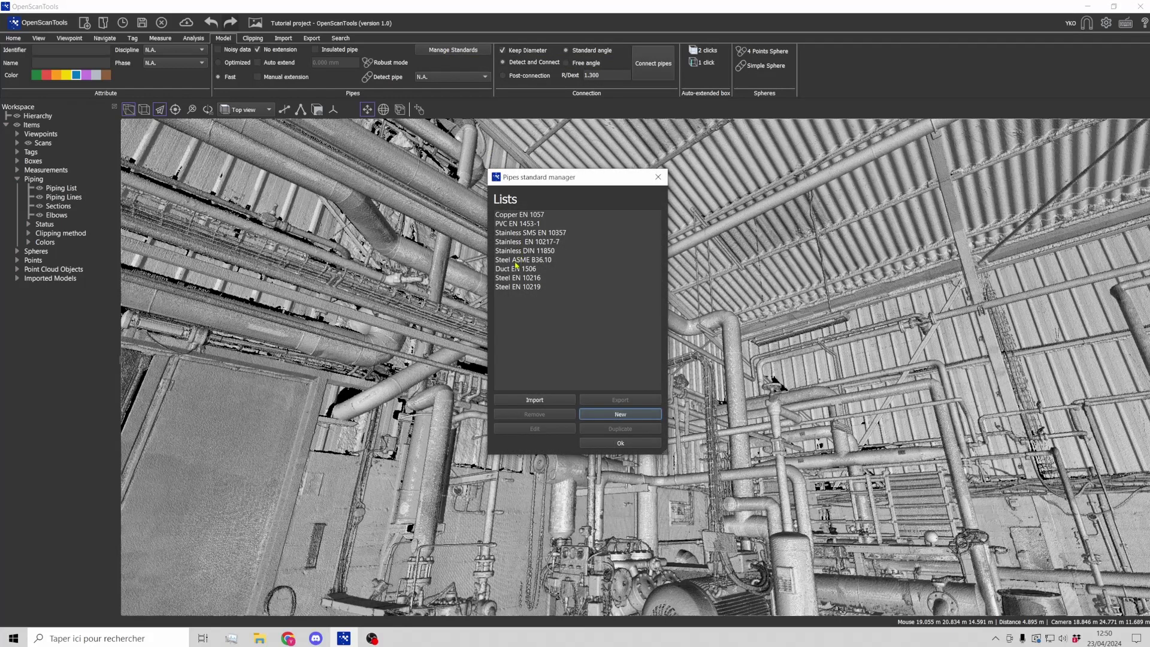
double_click(515, 261)
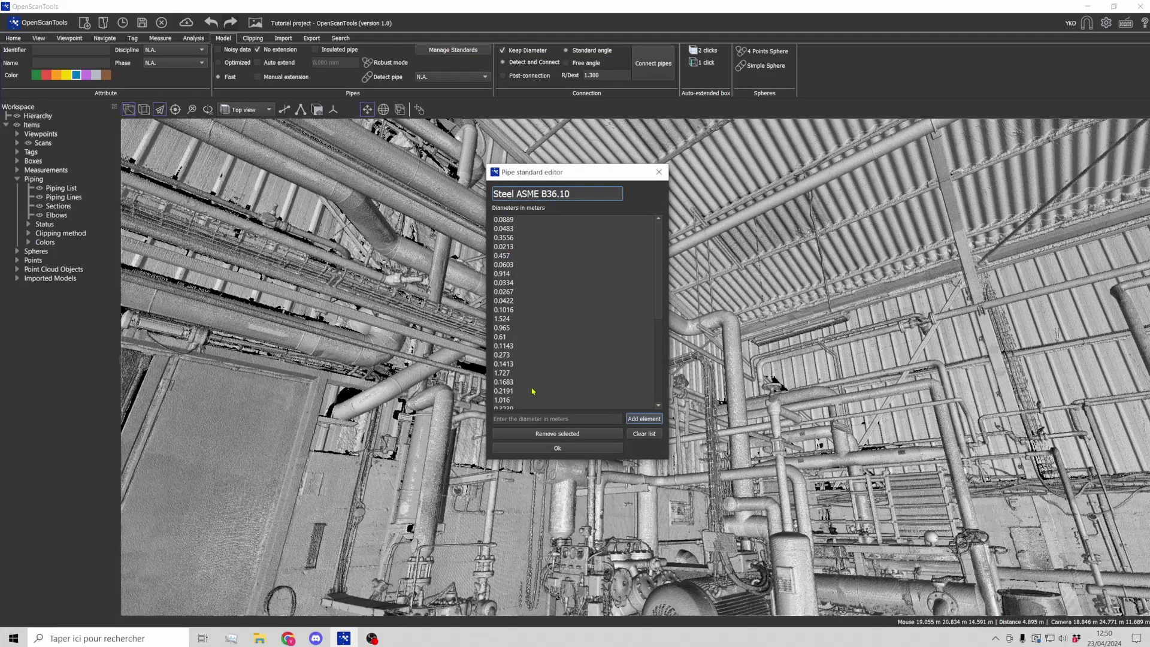
click(657, 175)
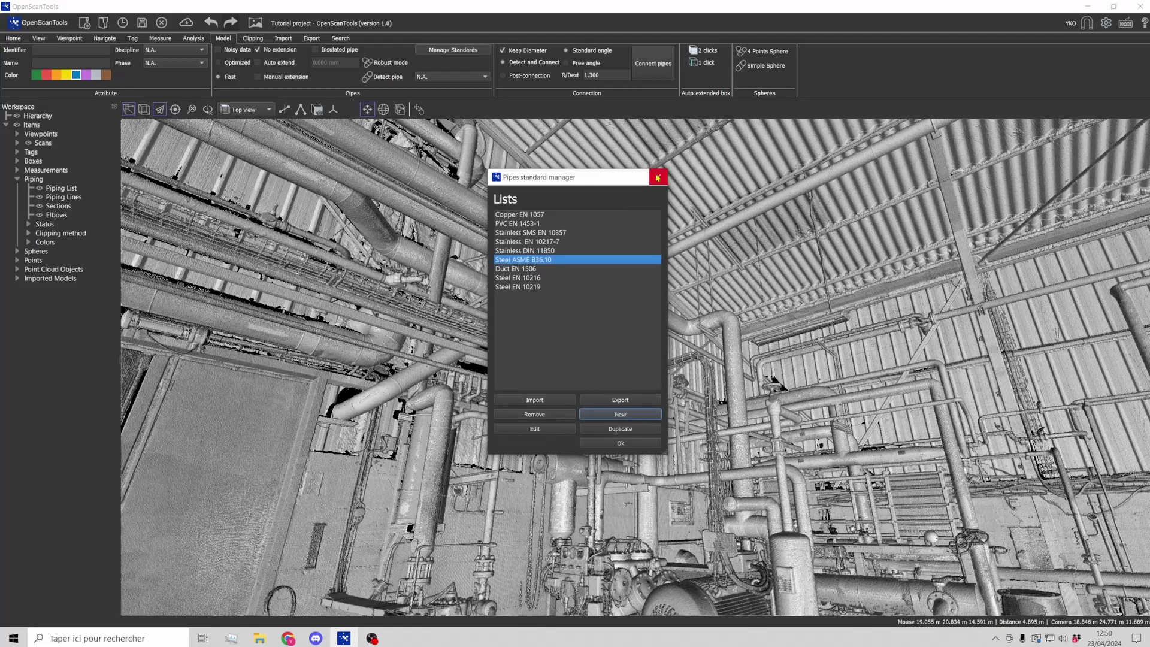
click(658, 177)
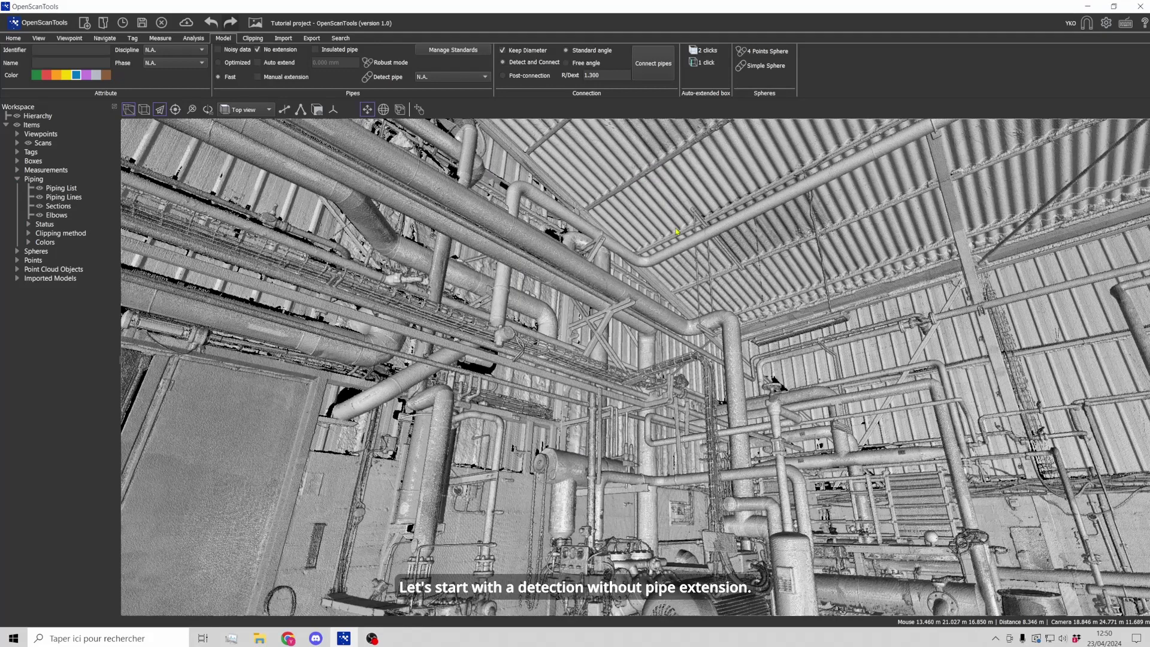
Step: Detect a section of the overhead pipe below the roof with the No extension option and check its pipe properties
drag(676, 230, 633, 250)
scroll(602, 292, up, 4)
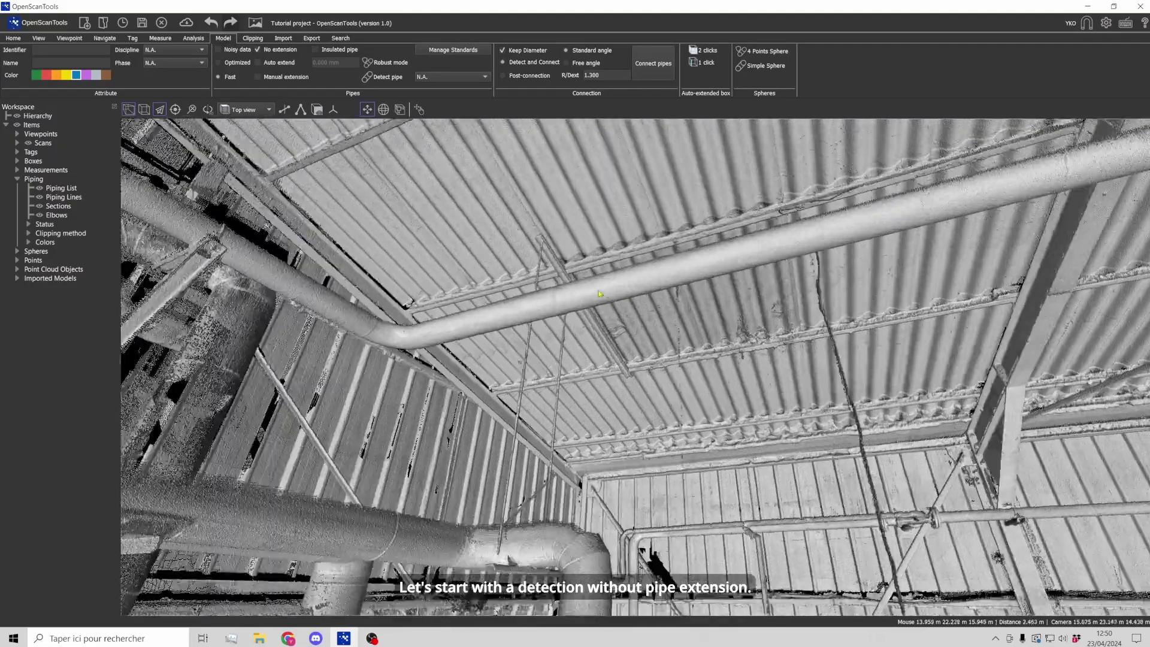
drag(599, 293, 593, 349)
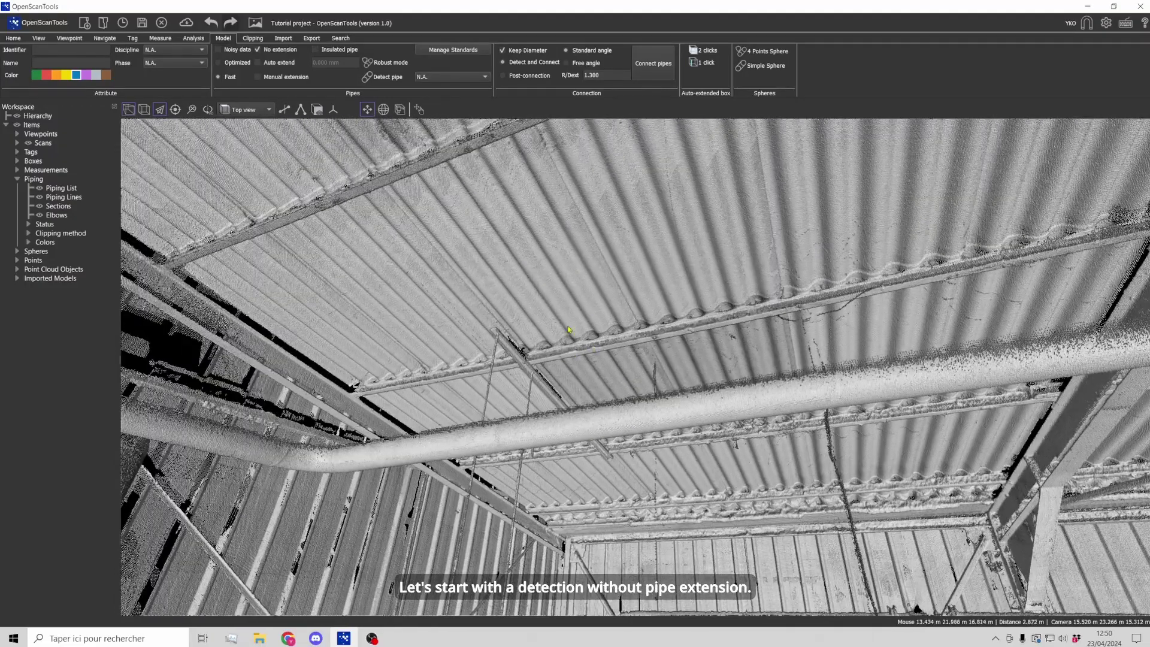
click(275, 51)
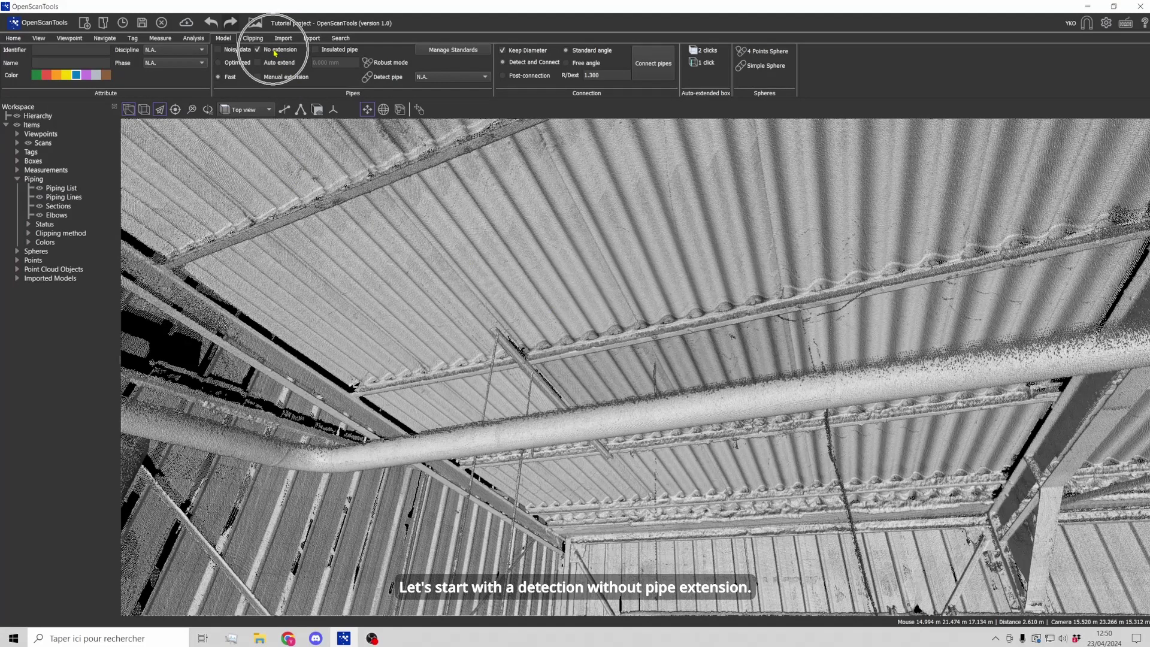
click(384, 77)
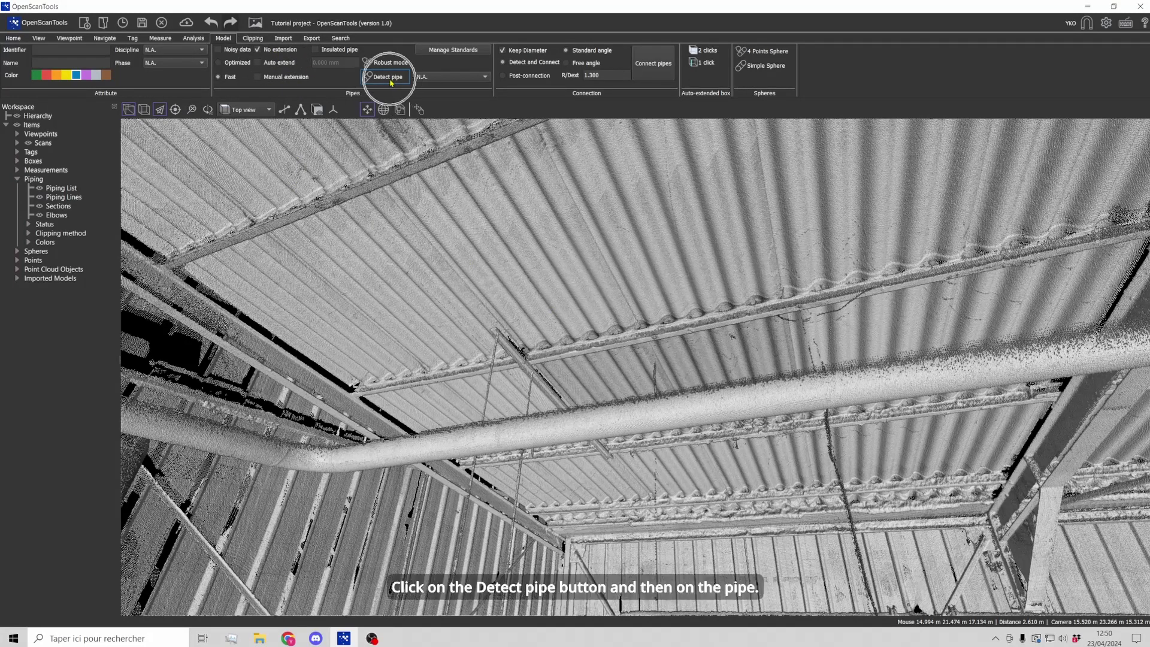
click(612, 424)
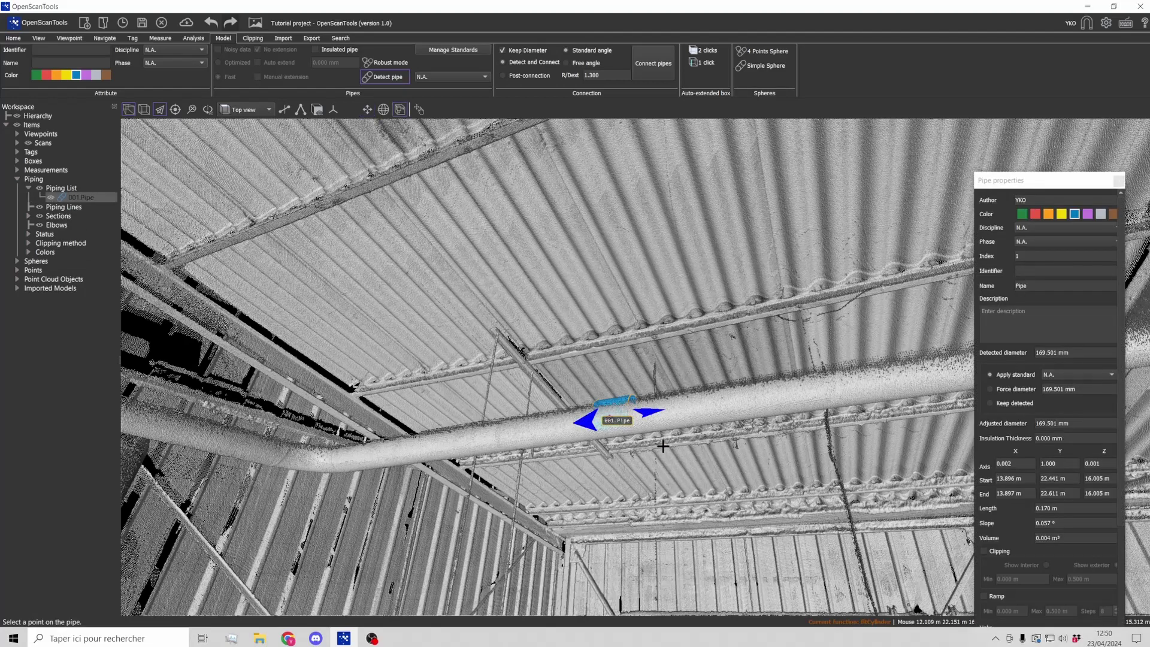
middle_drag(593, 435, 623, 495)
drag(623, 496, 615, 384)
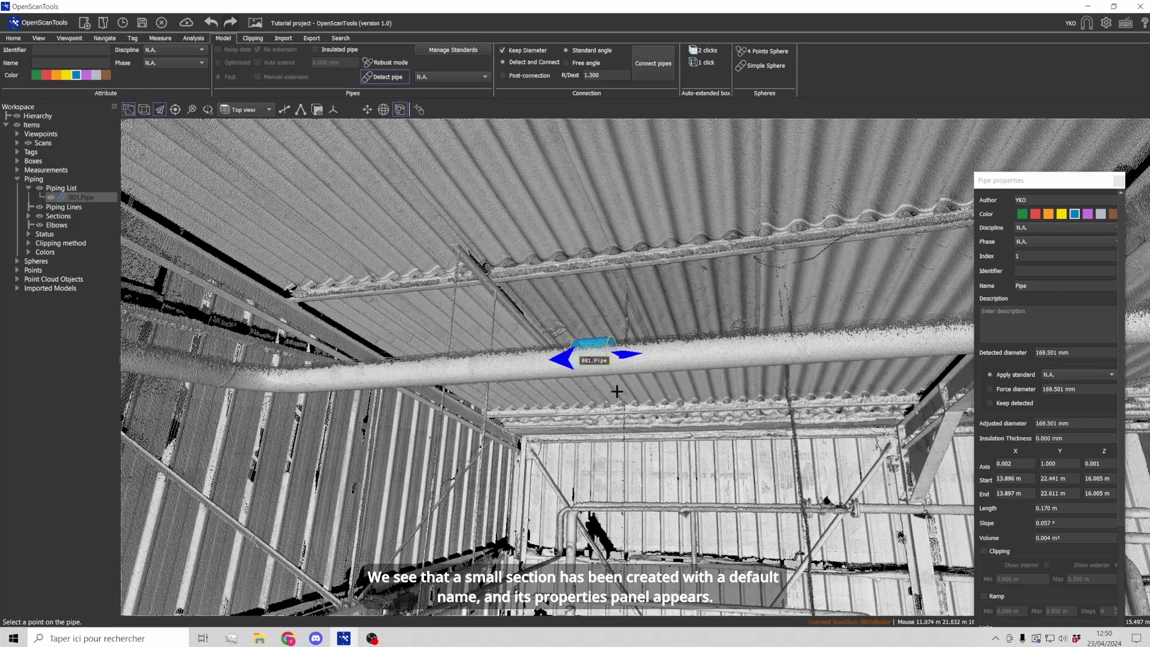
drag(1025, 180, 973, 136)
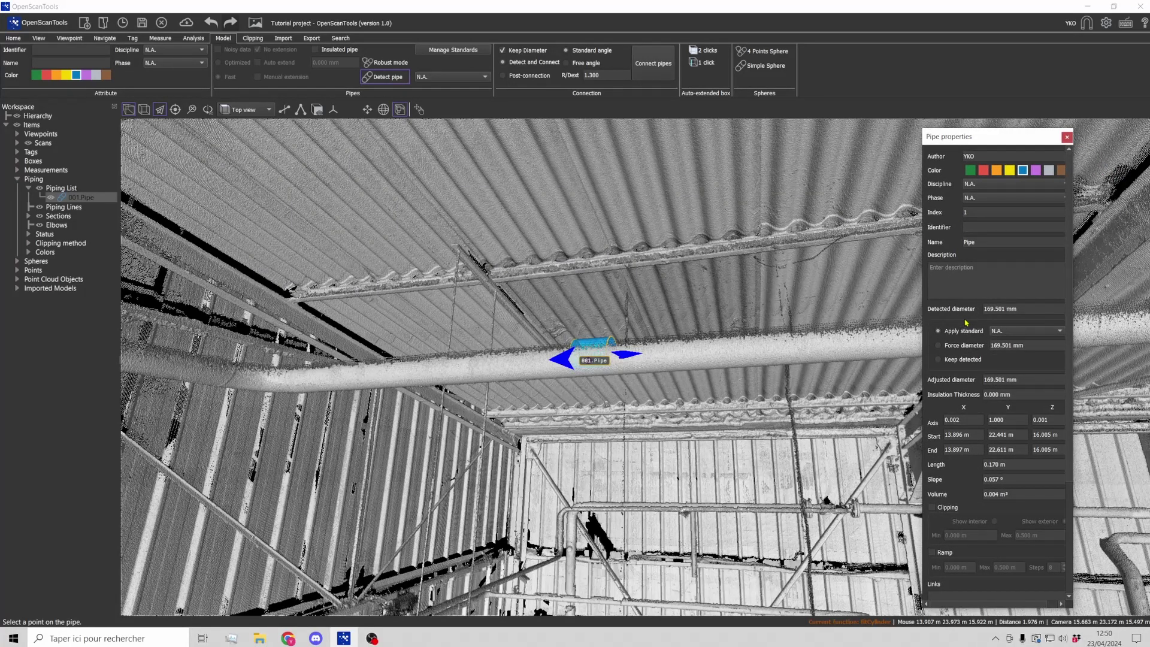
click(84, 201)
click(41, 60)
Step: Switch the diameter and structure unit to inches in the general settings and return it to millimetres
click(1106, 23)
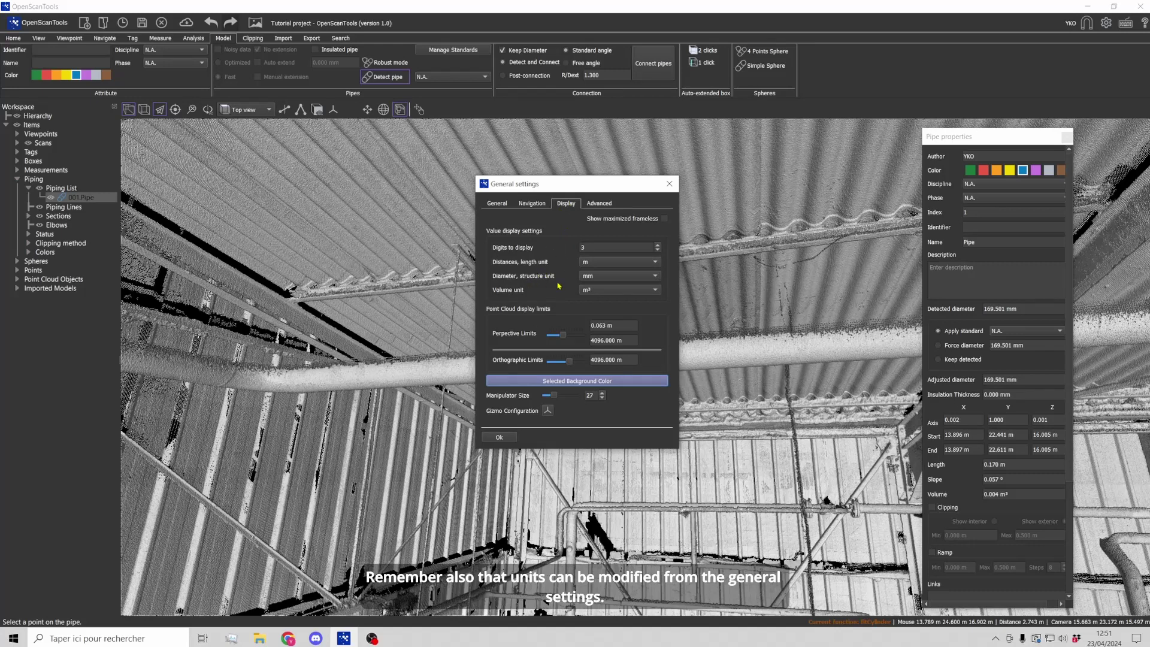
click(590, 277)
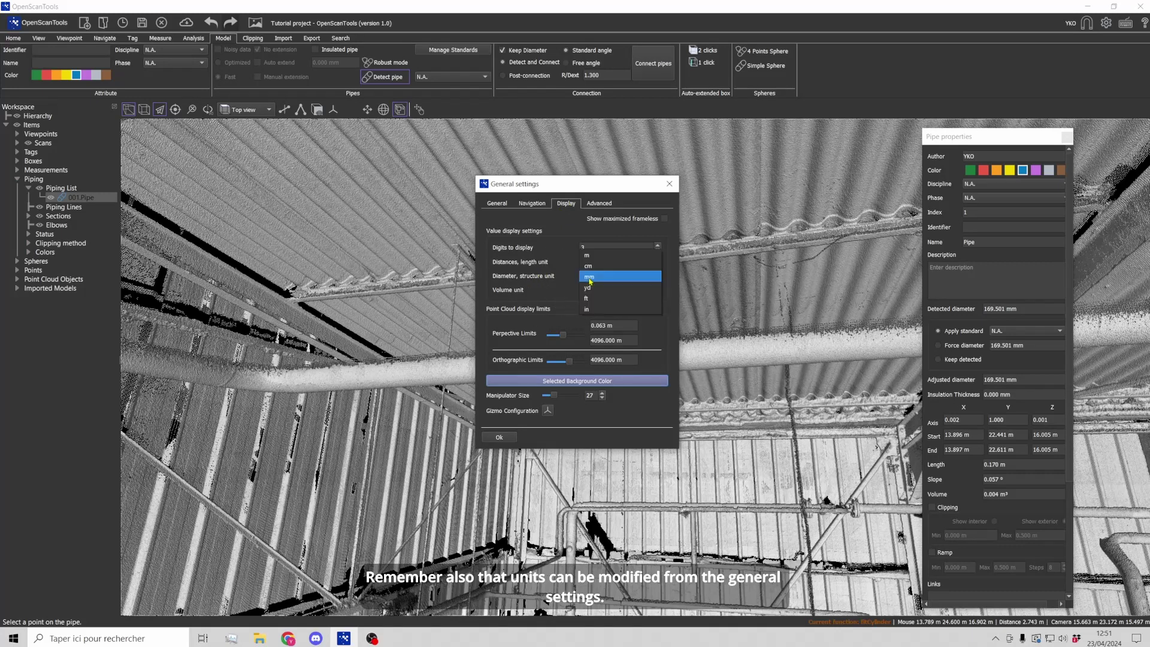
click(592, 307)
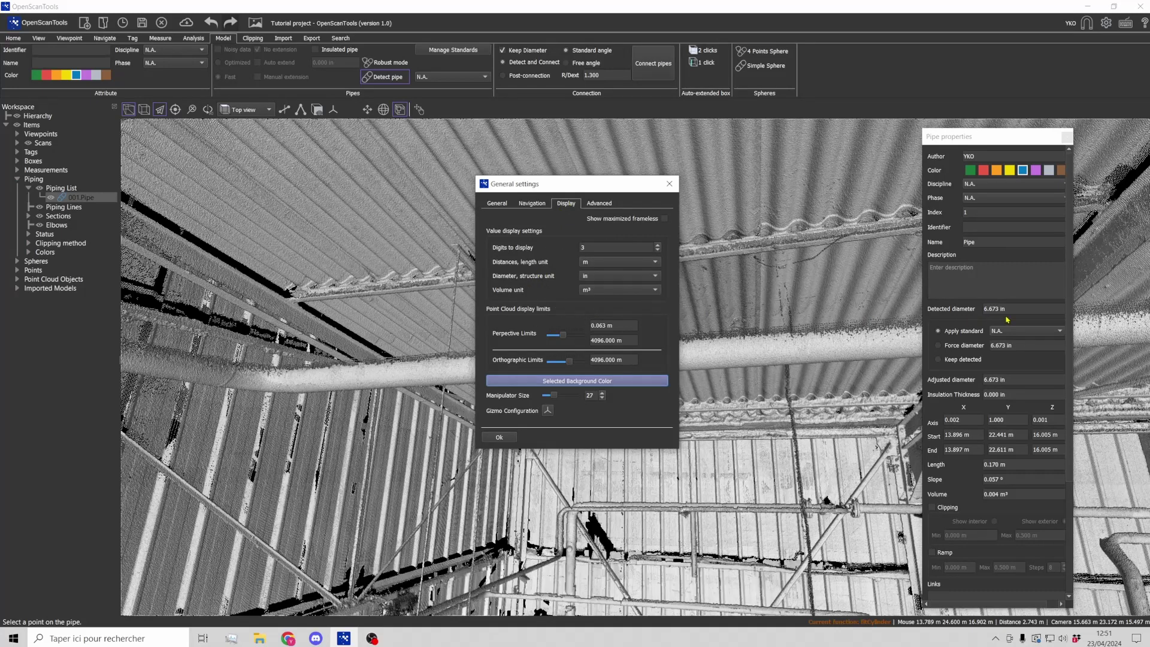
click(609, 280)
click(599, 244)
click(669, 183)
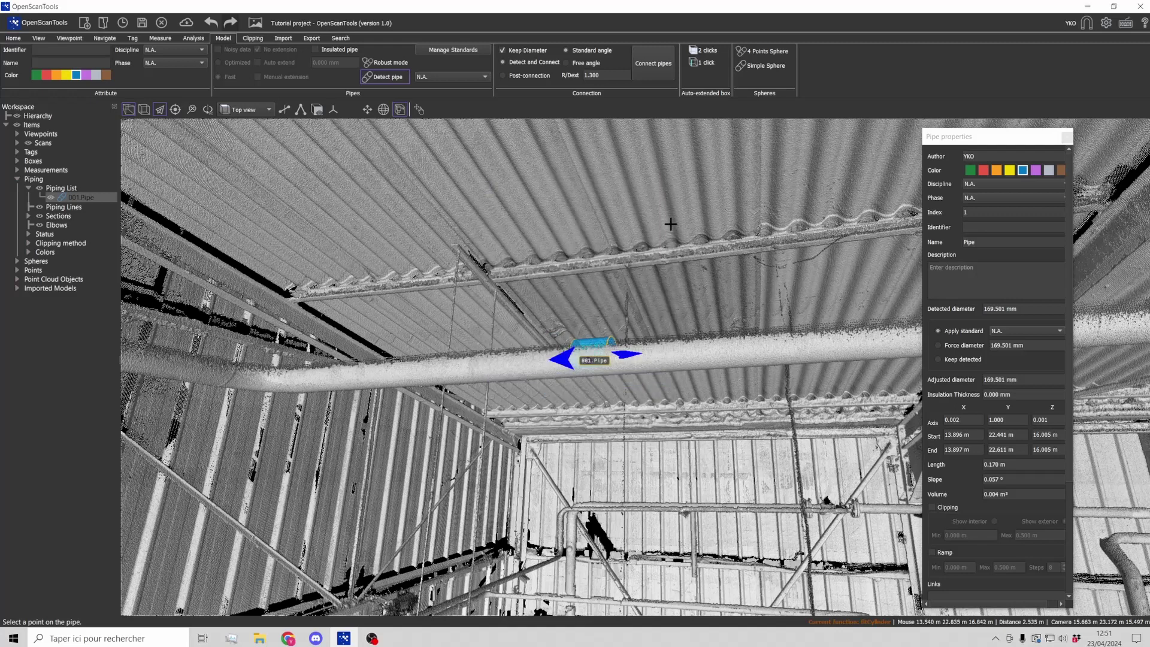
Step: Delete the detected short section from the overhead pipe and end the pipe detection
key(Delete)
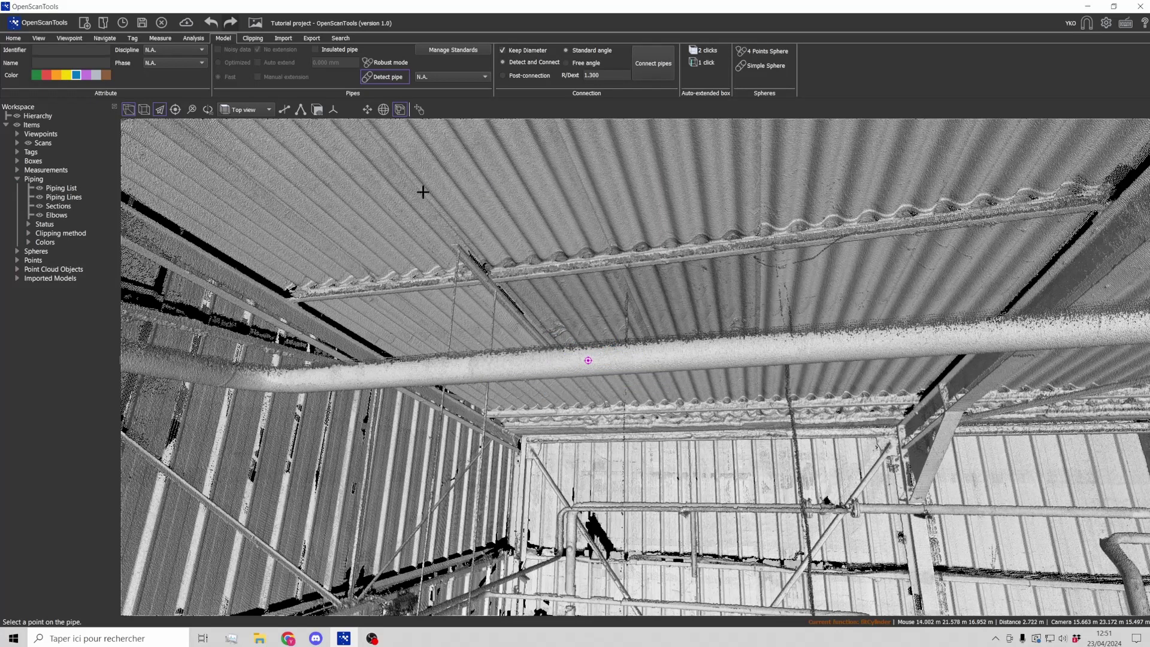
key(Escape)
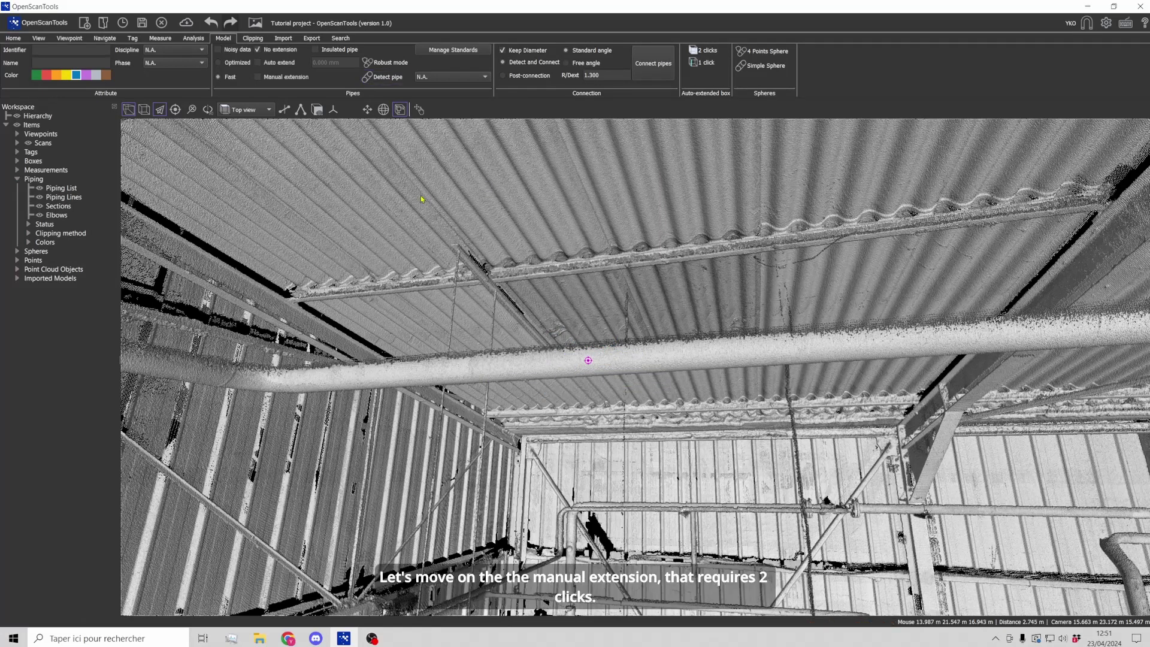
Step: Detect a stretch of the overhead pipe about 1.3 m long between two points using Manual extension, and remove it
click(258, 78)
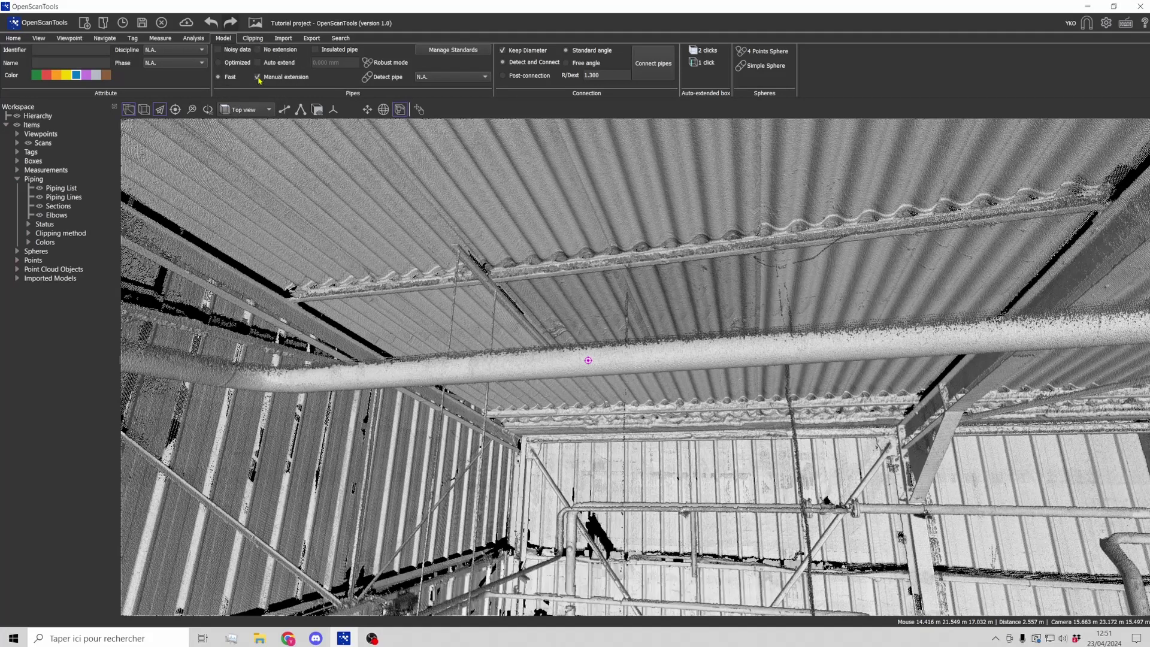
click(384, 76)
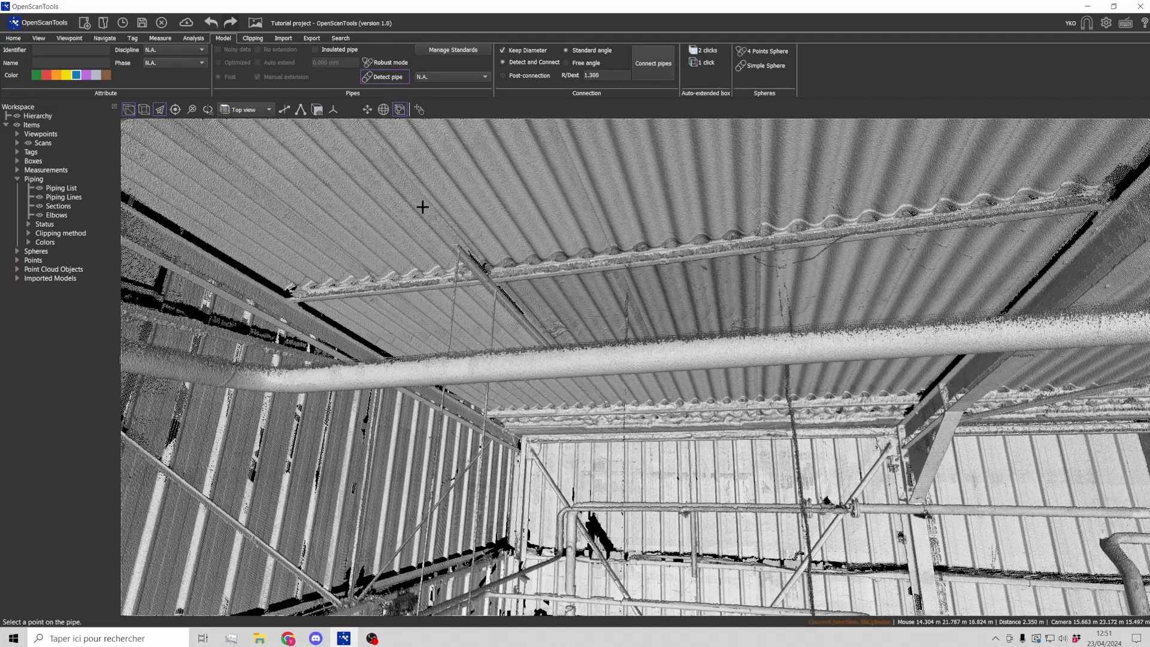
click(418, 370)
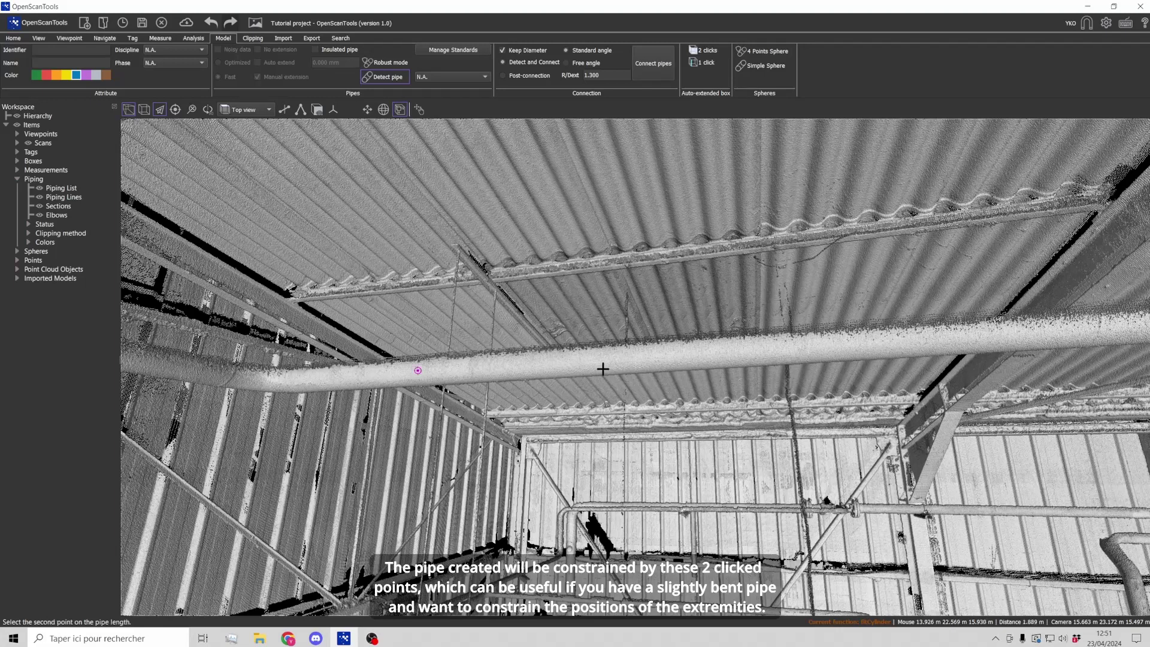
click(687, 352)
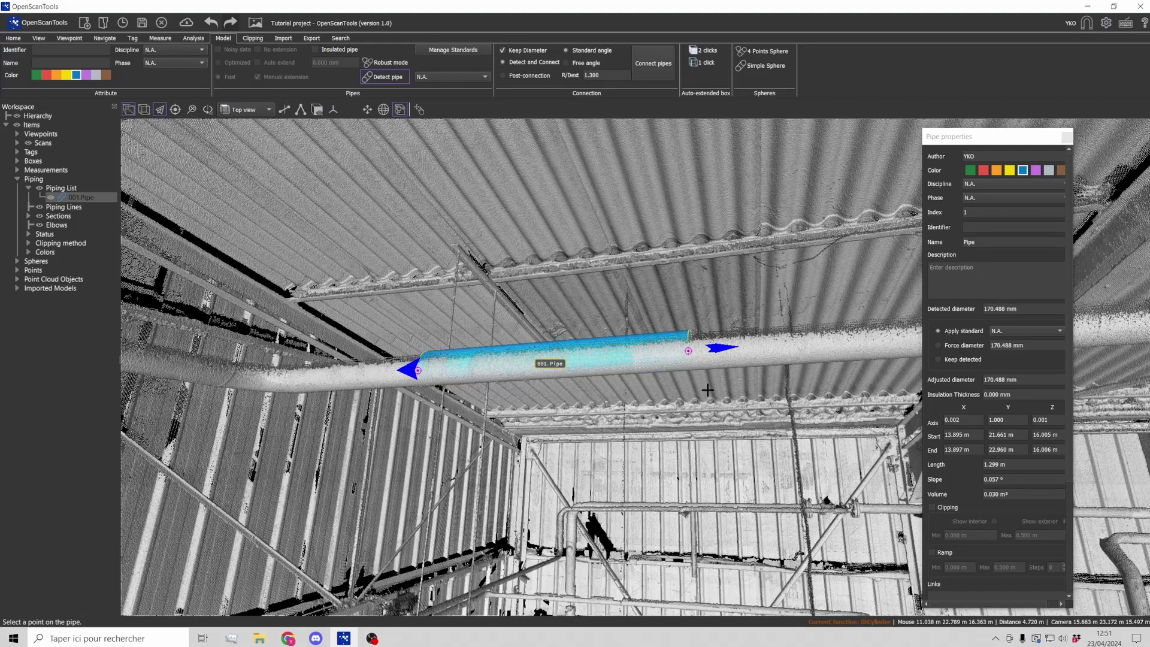
key(Escape)
key(Escape)
Step: Enable Auto extend, detect the overhead pipe from a single point, and undo the detected pipe
click(277, 67)
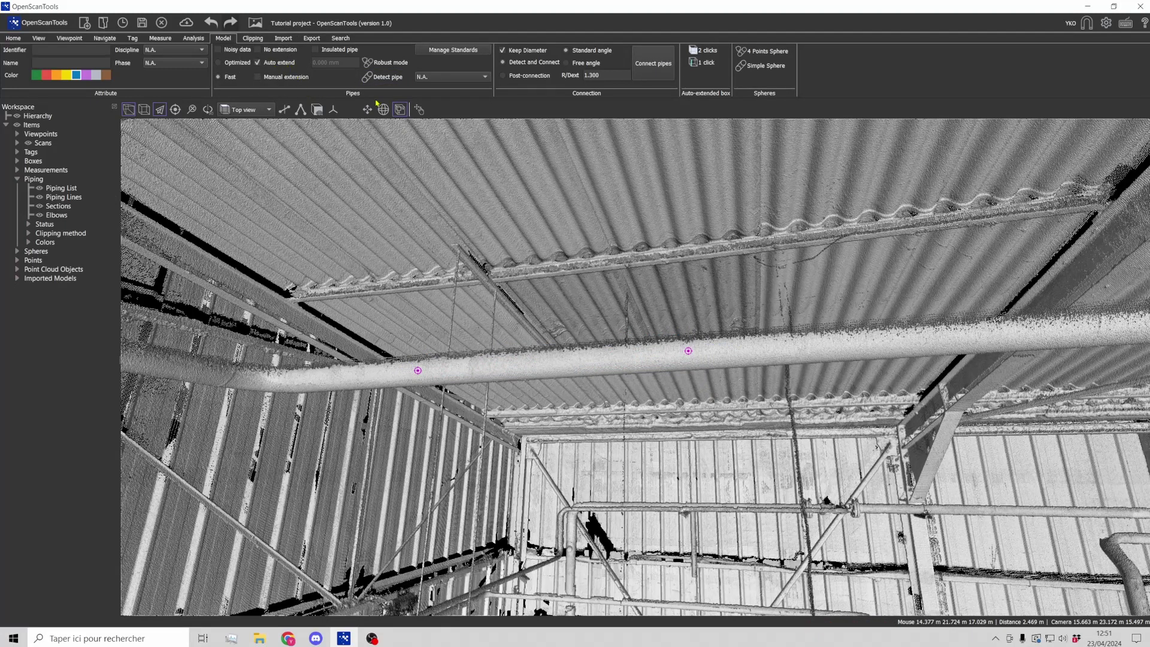
click(385, 77)
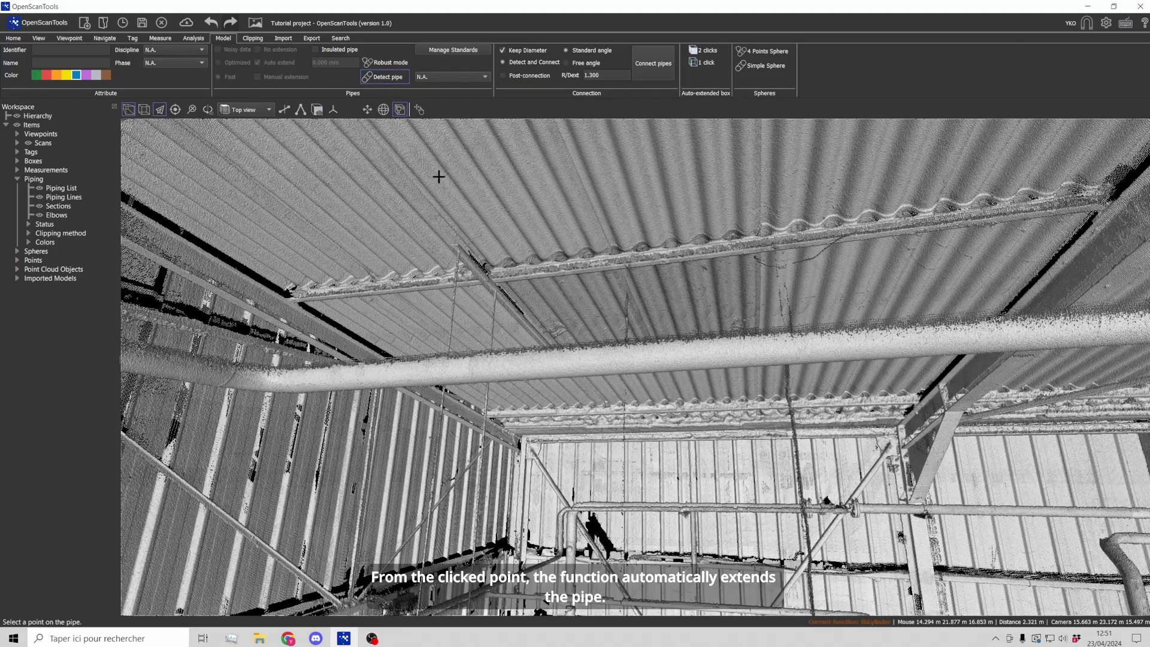
click(581, 362)
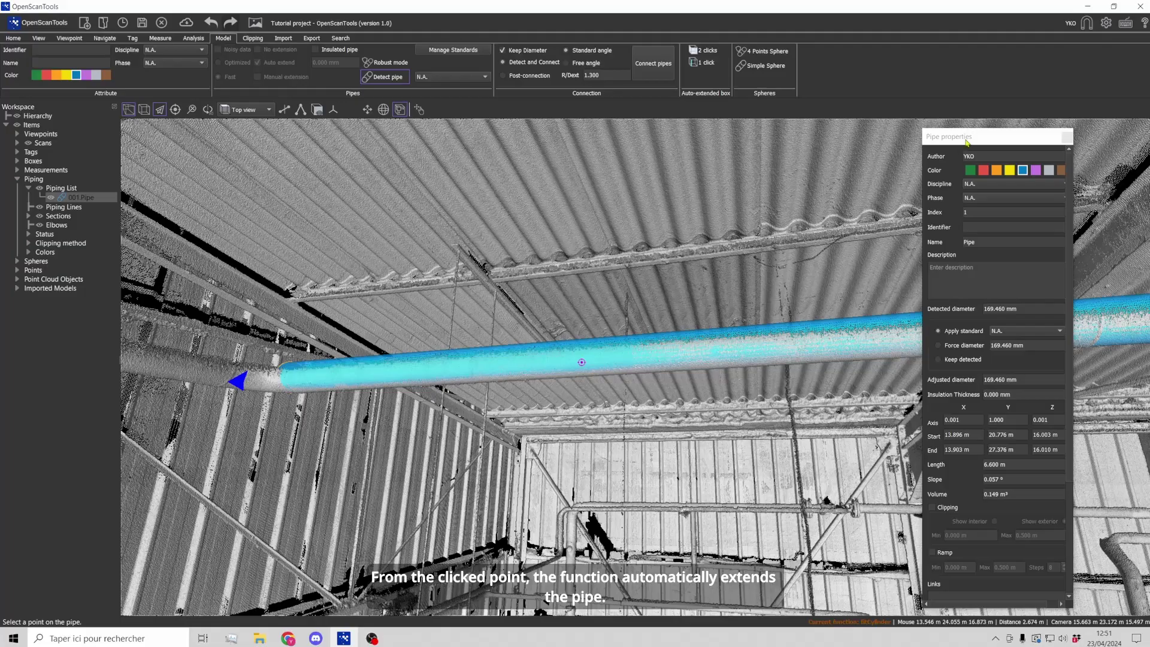
drag(965, 143, 986, 217)
mouse_move(877, 232)
mouse_down()
mouse_move(777, 229)
mouse_move(880, 226)
mouse_move(873, 235)
mouse_up()
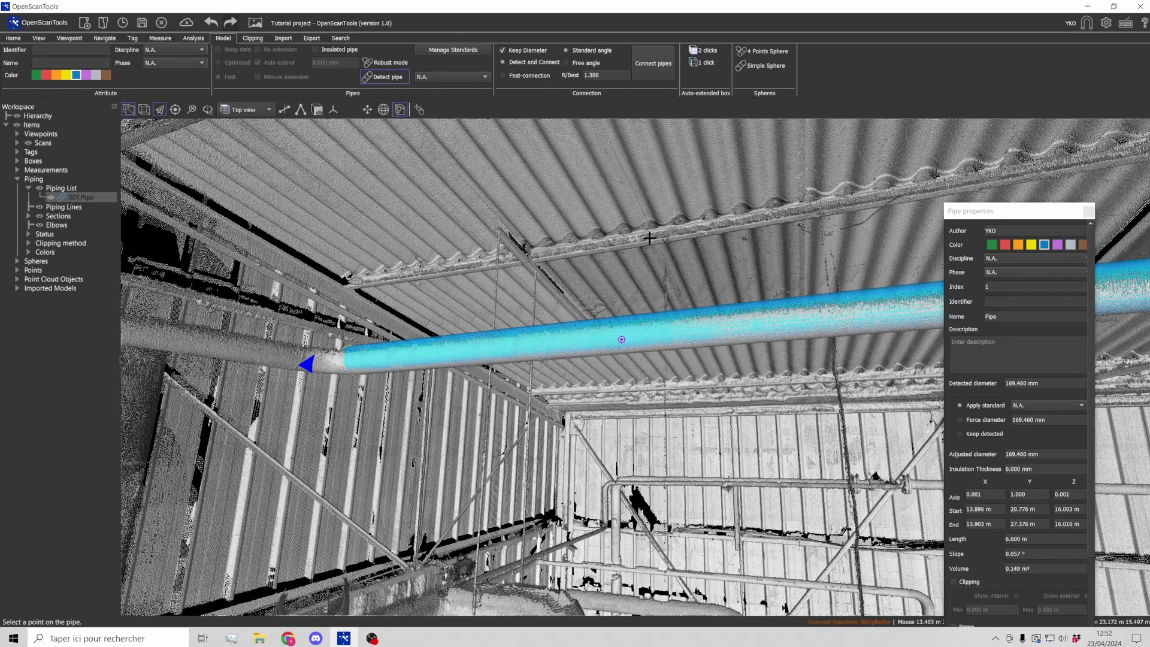
key(ctrl+z)
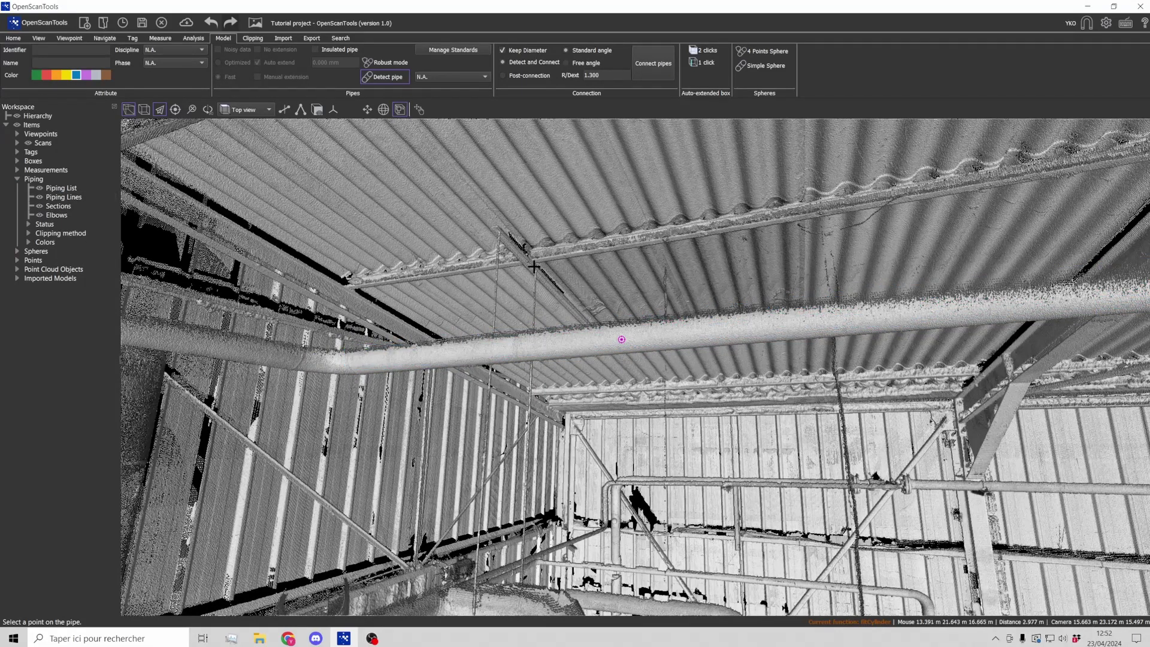
key(Escape)
drag(510, 261, 517, 262)
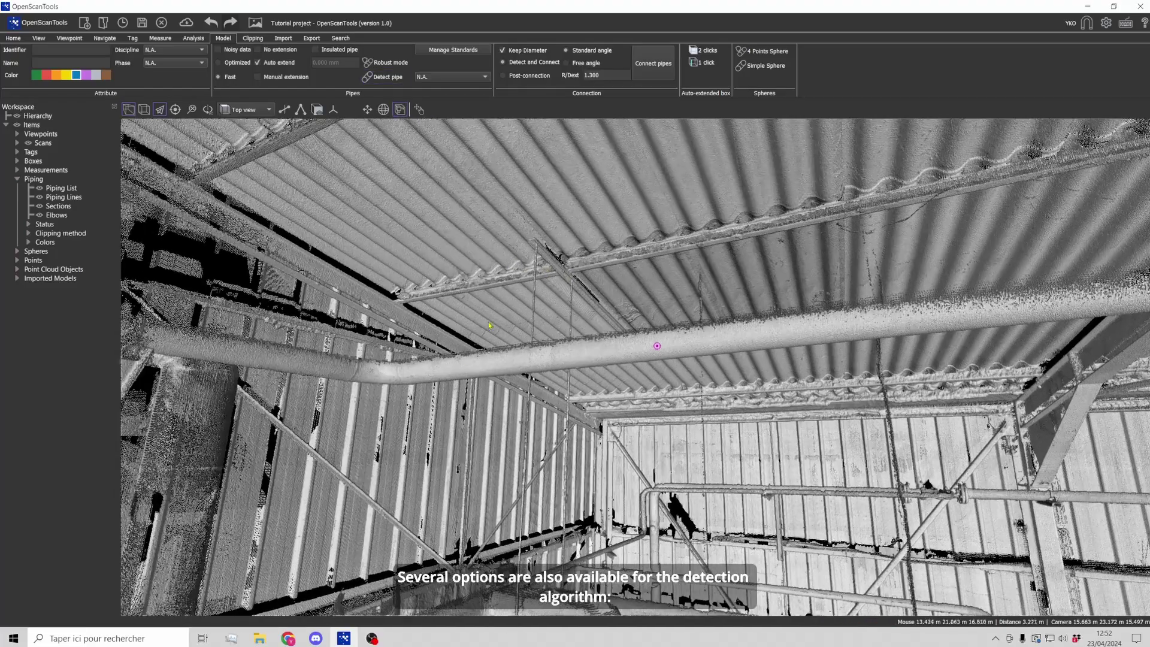
drag(475, 354, 460, 303)
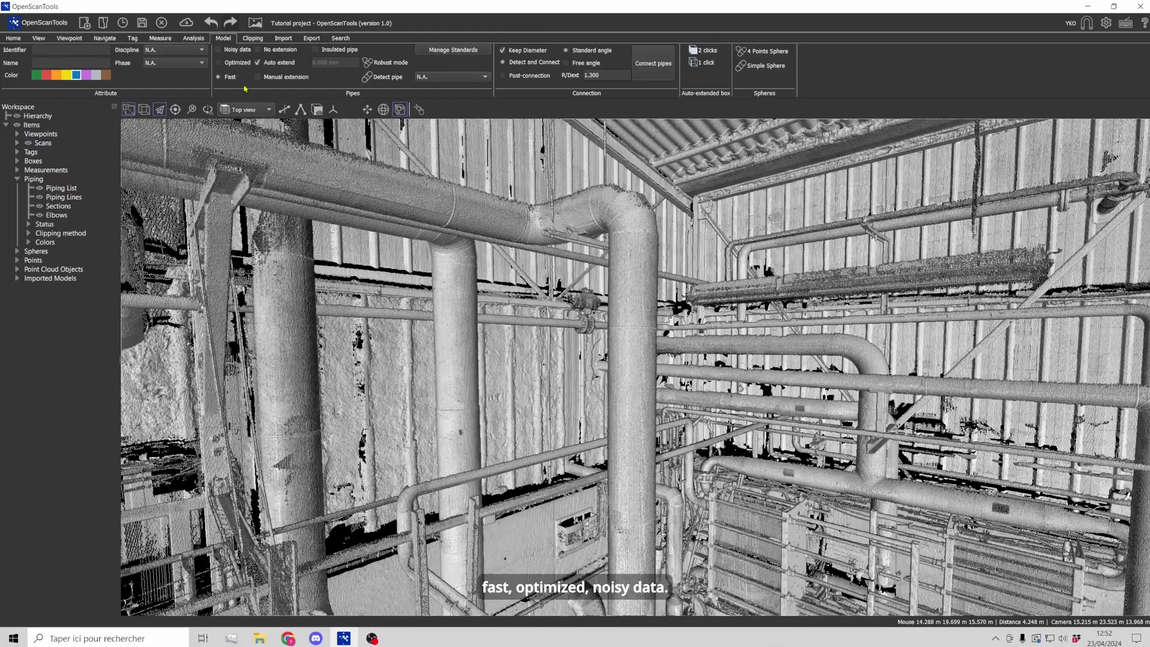
key(ctrl)
key(ctrl)
key(ctrl)
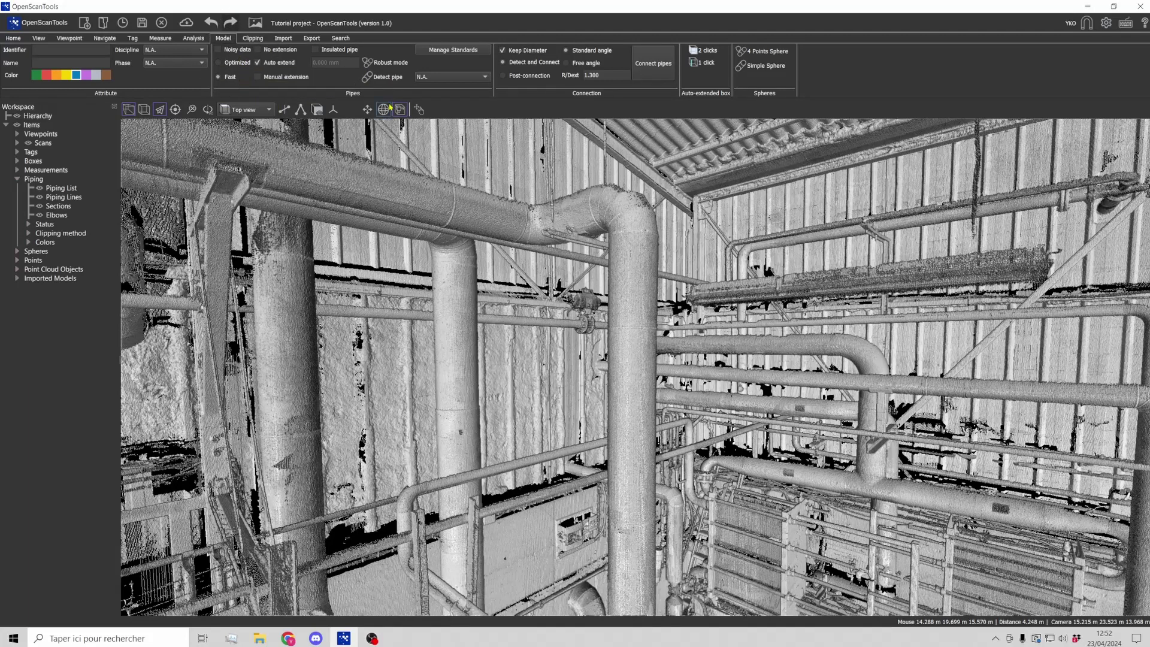
Step: Detect the small vertical tank in Robust mode from two points on its perimeter and two points about 0.39 m apart along its length
middle_drag(549, 337, 534, 267)
scroll(534, 269, down, 5)
middle_drag(509, 306, 472, 305)
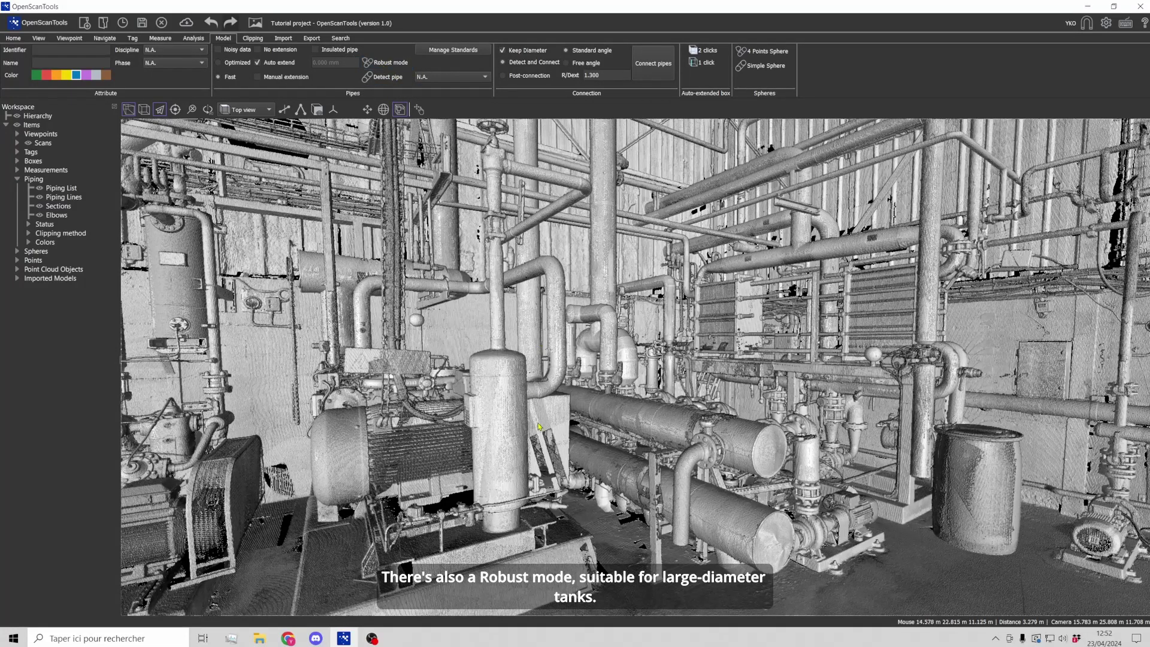
click(500, 433)
click(501, 434)
drag(507, 432, 519, 433)
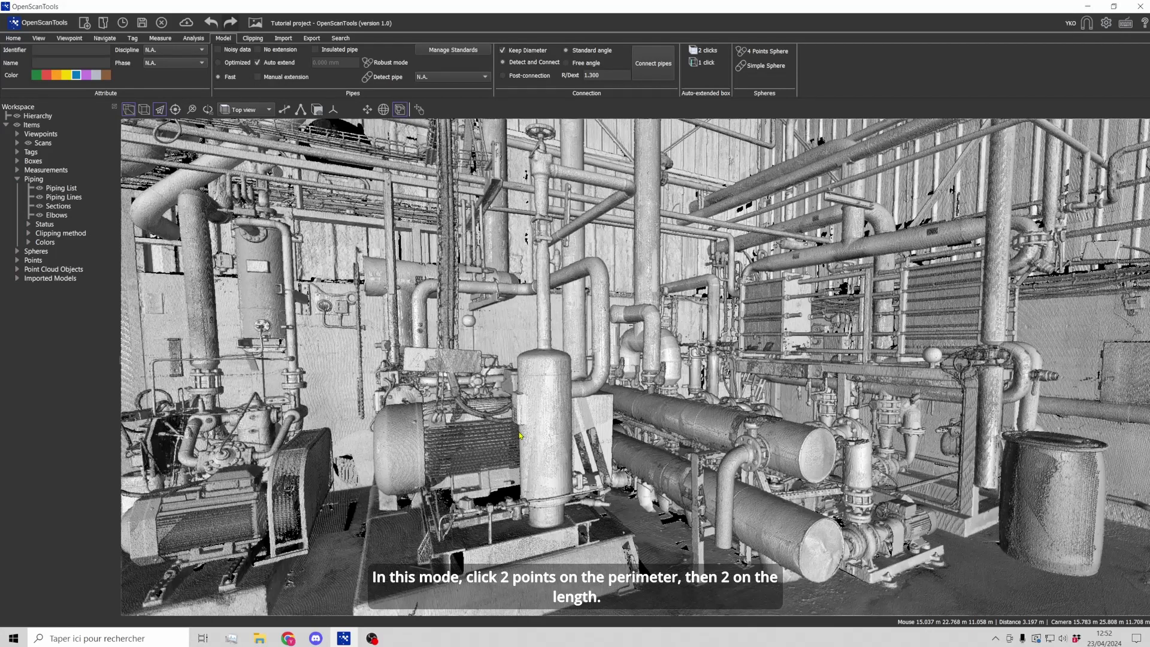
scroll(556, 439, up, 1)
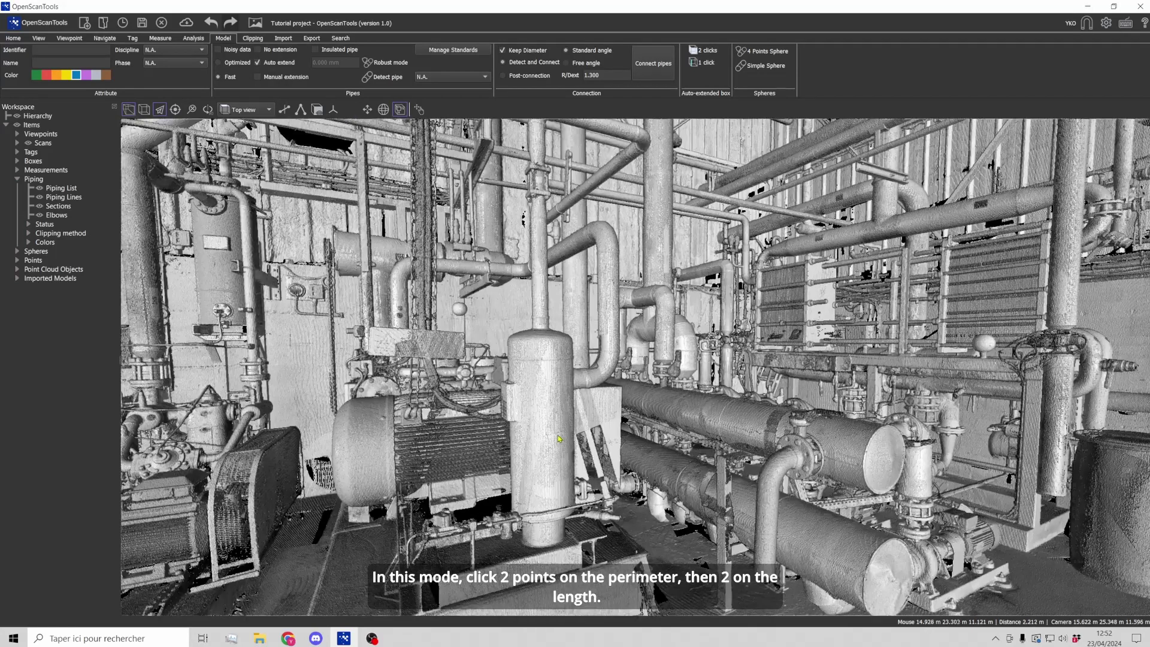
click(389, 64)
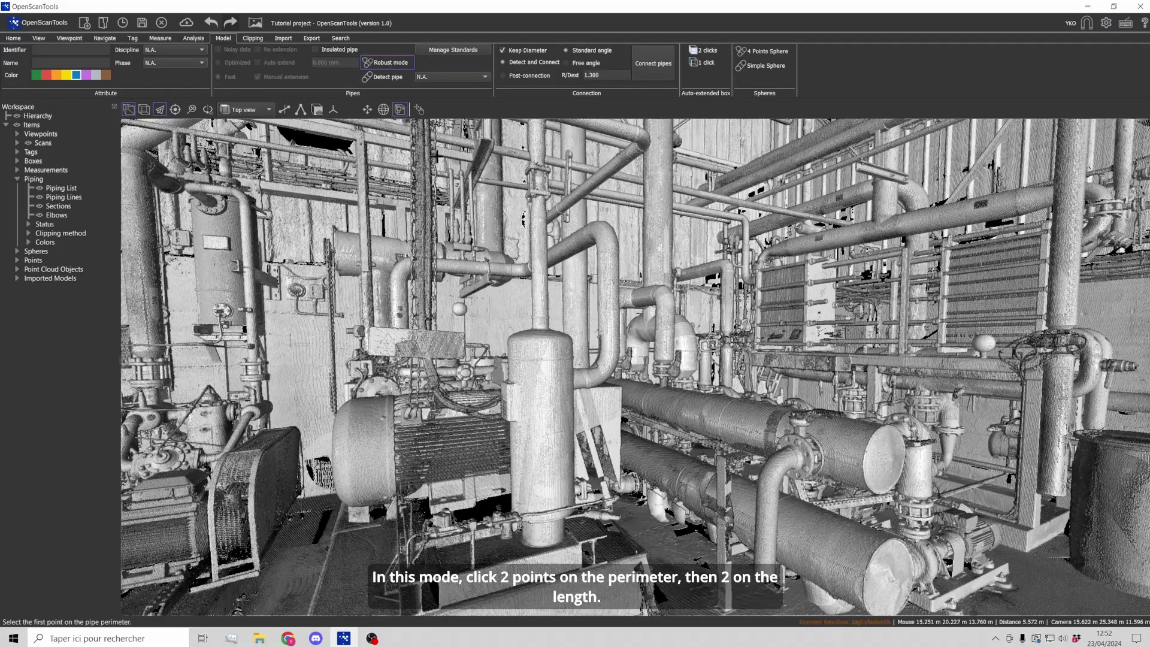
click(516, 452)
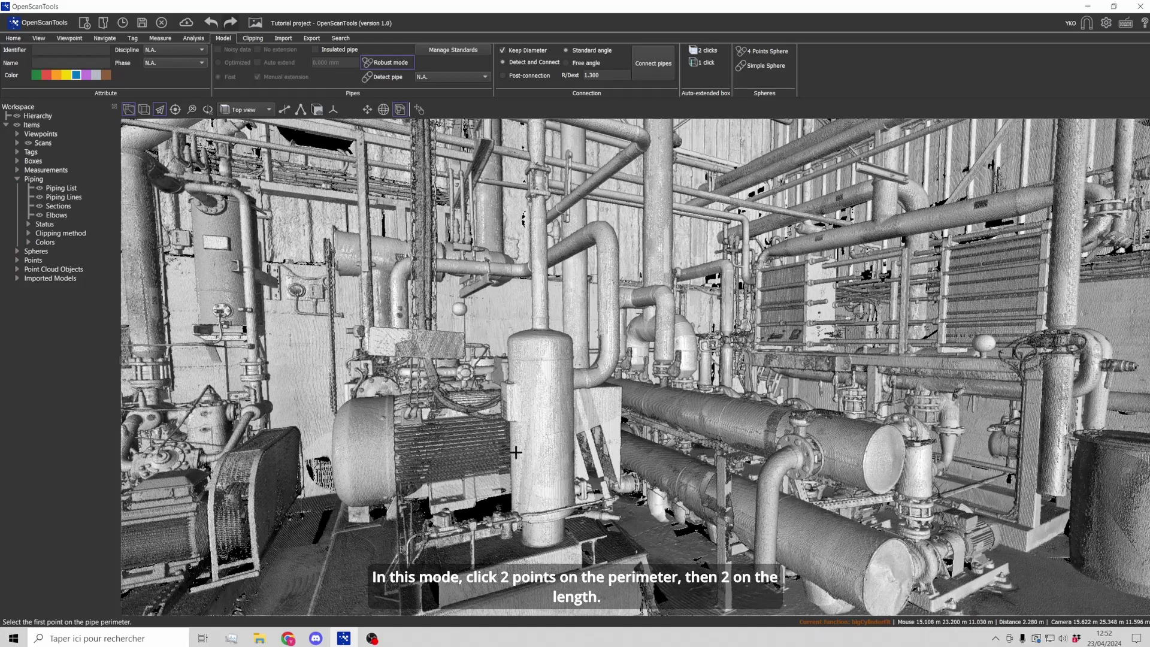
click(566, 450)
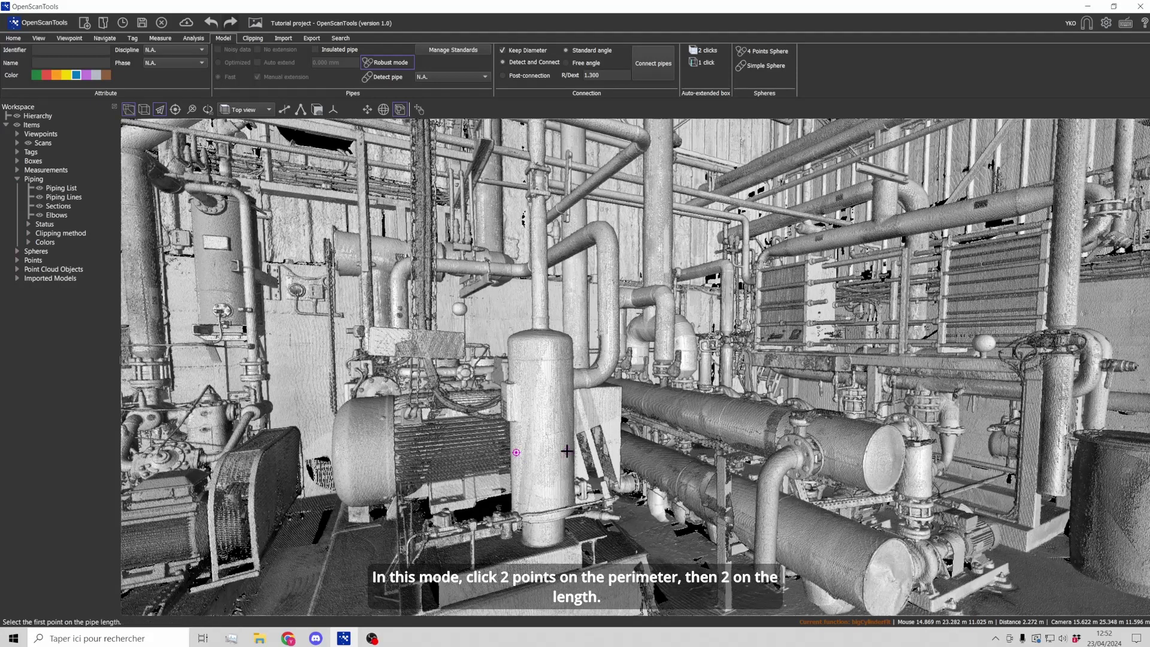
click(546, 496)
click(544, 421)
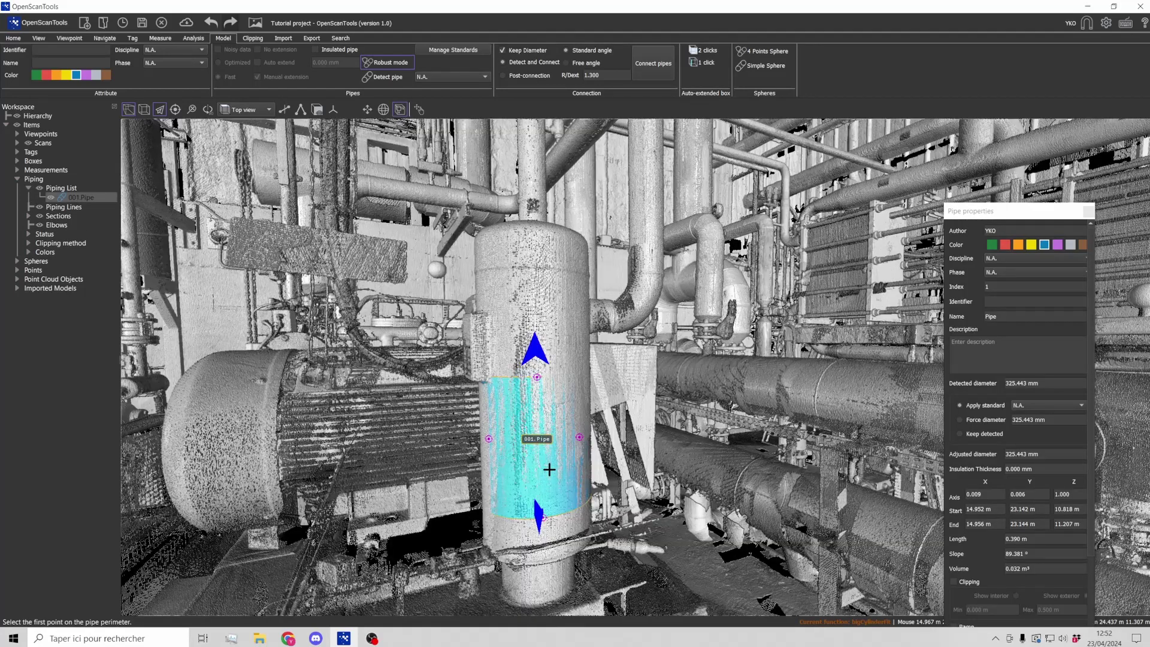
Step: Delete the detected tank cylinder and end the Robust mode detection
scroll(550, 469, down, 3)
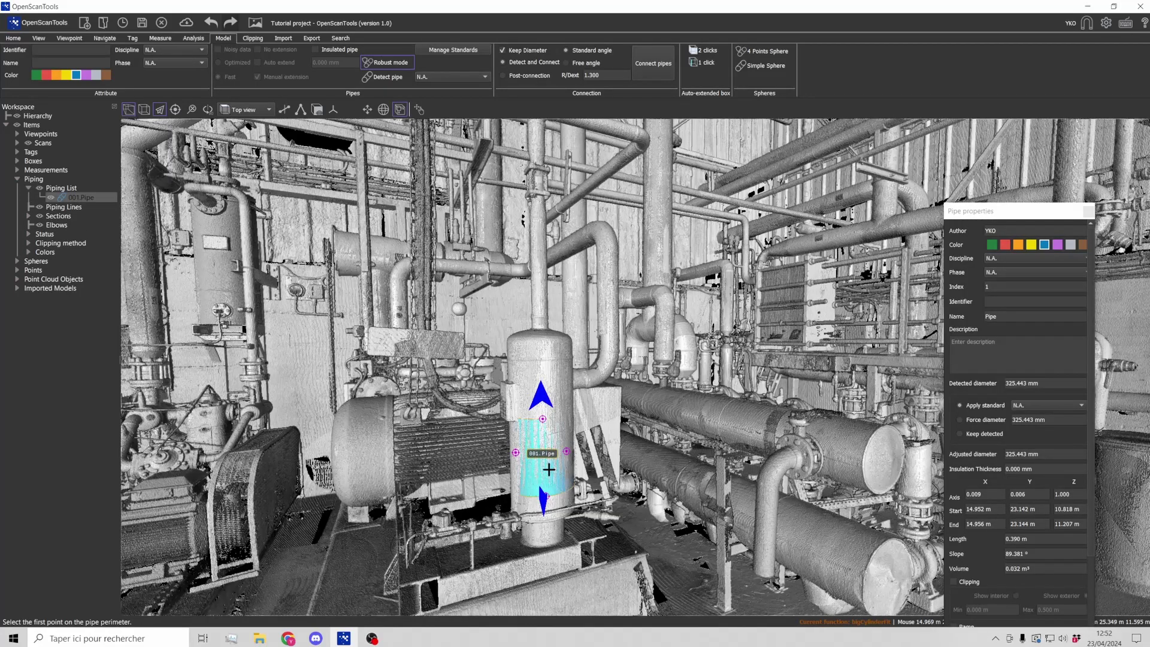
key(Delete)
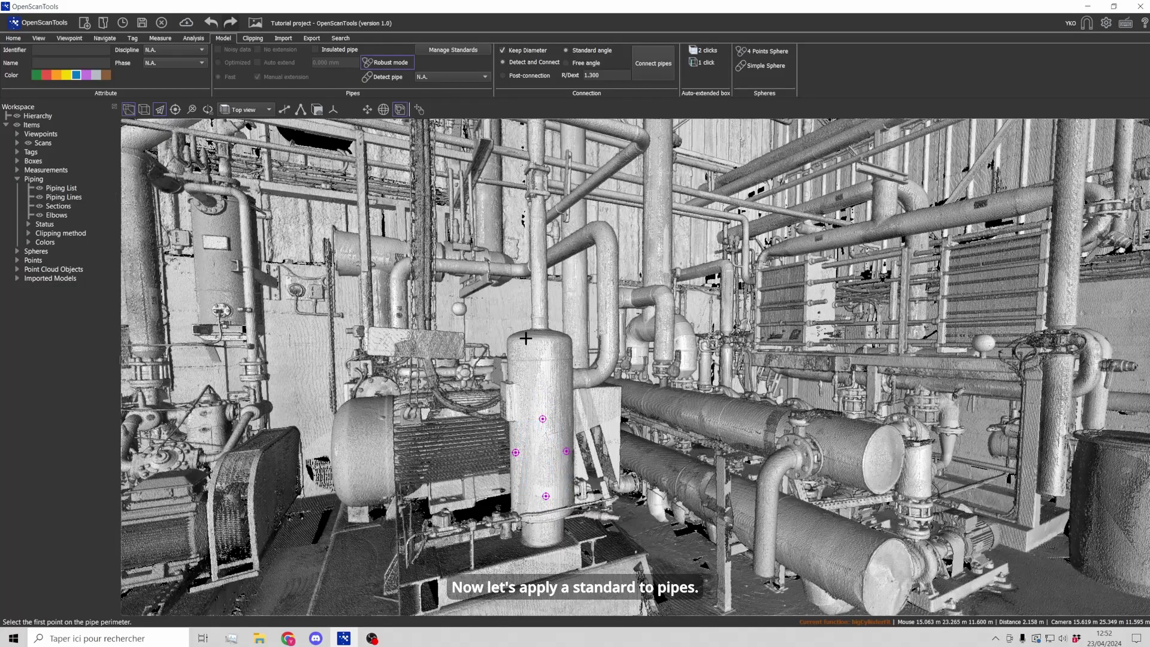
key(Escape)
Step: Set the pipe detection standard to Steel EN 10216
drag(533, 322, 491, 352)
middle_drag(491, 352, 518, 455)
drag(518, 455, 537, 149)
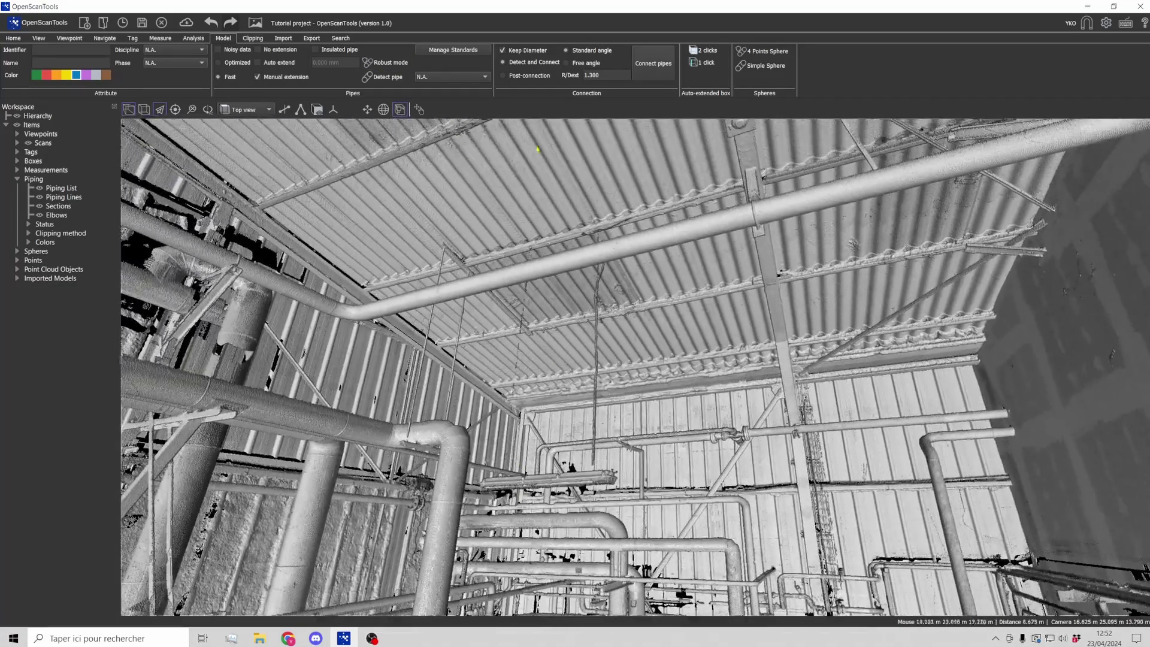
click(449, 77)
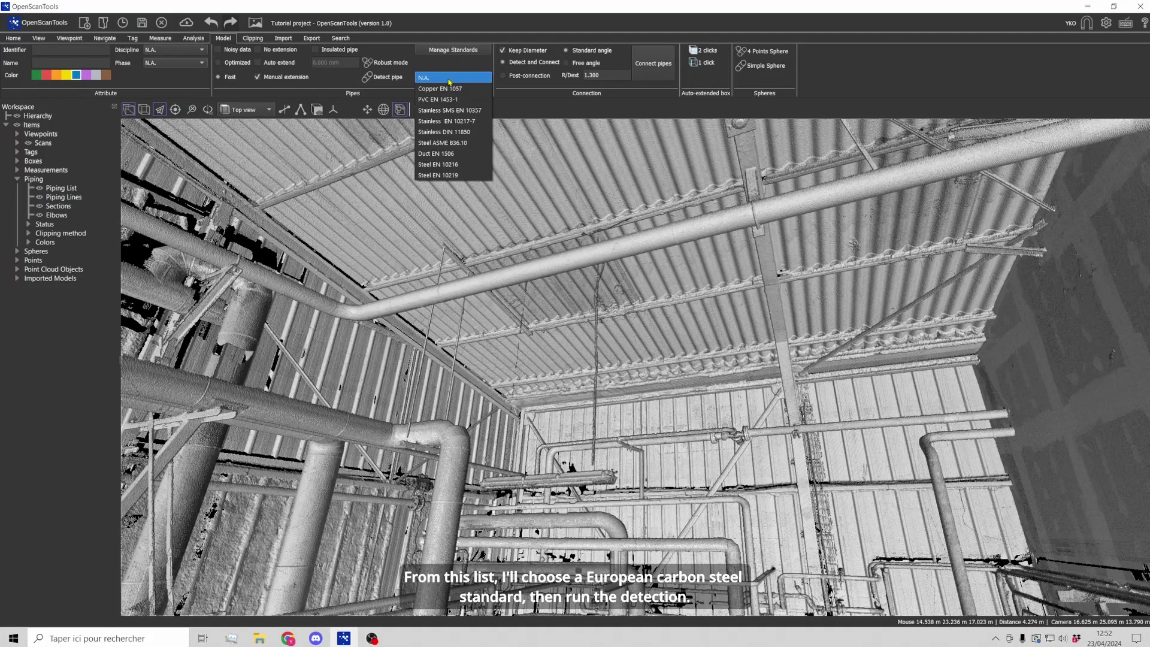
click(442, 164)
Step: Detect a stretch about 1.16 m long of the overhead pipe beneath the roof between two points
scroll(452, 196, up, 3)
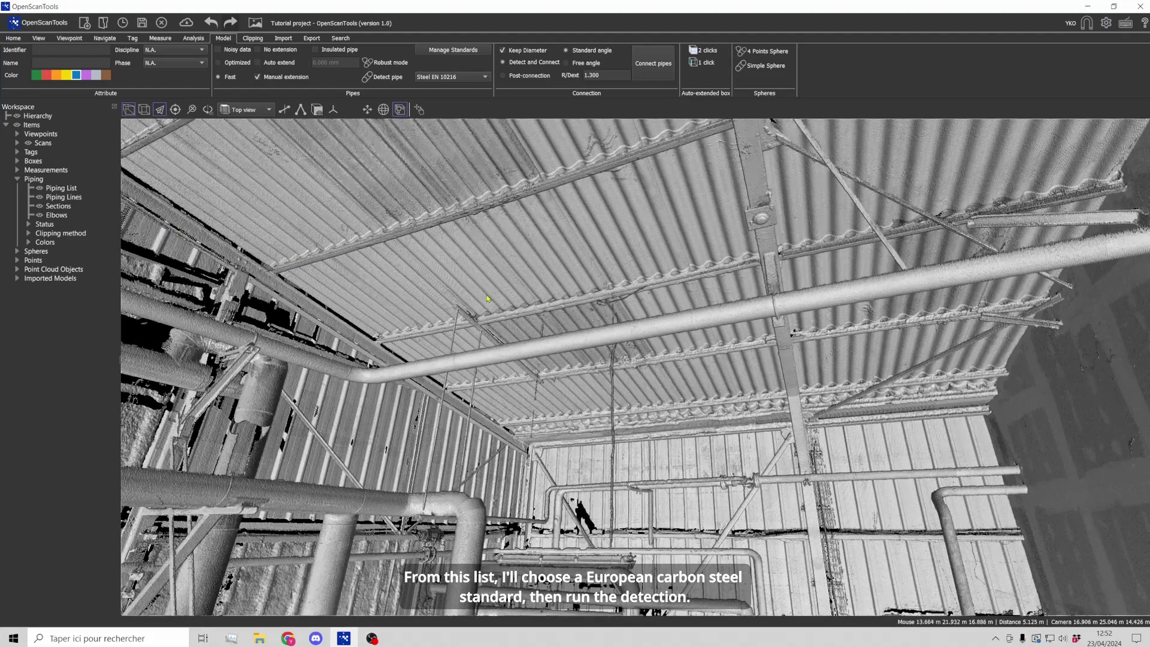
drag(452, 195, 519, 332)
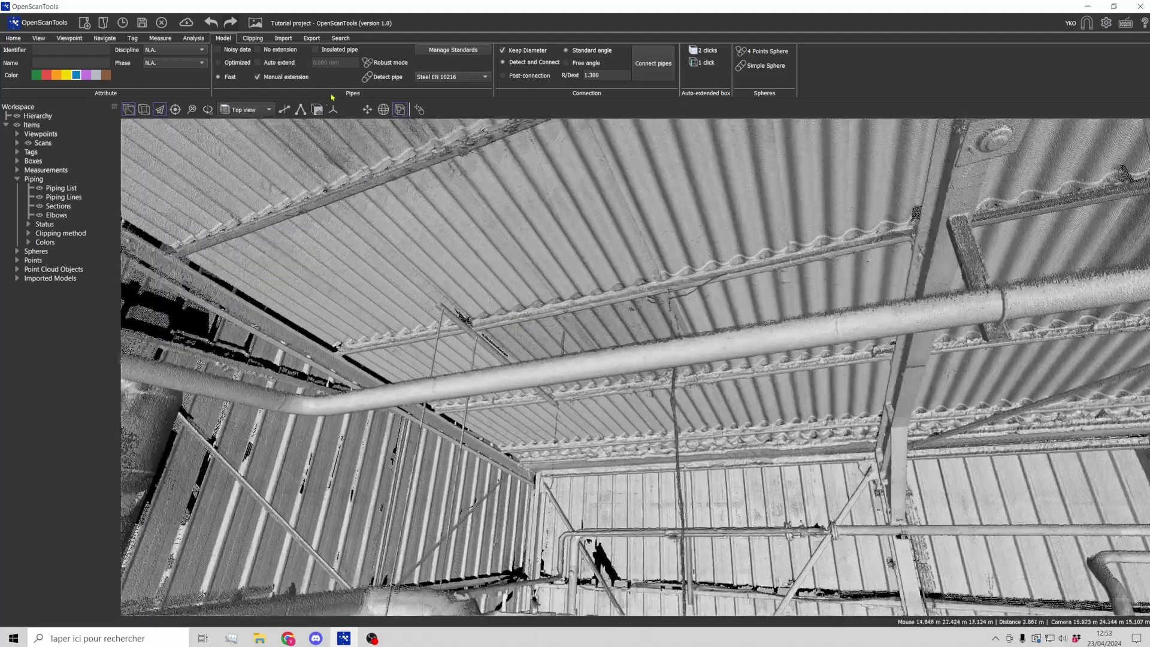
click(383, 76)
click(492, 380)
click(677, 354)
scroll(630, 349, up, 3)
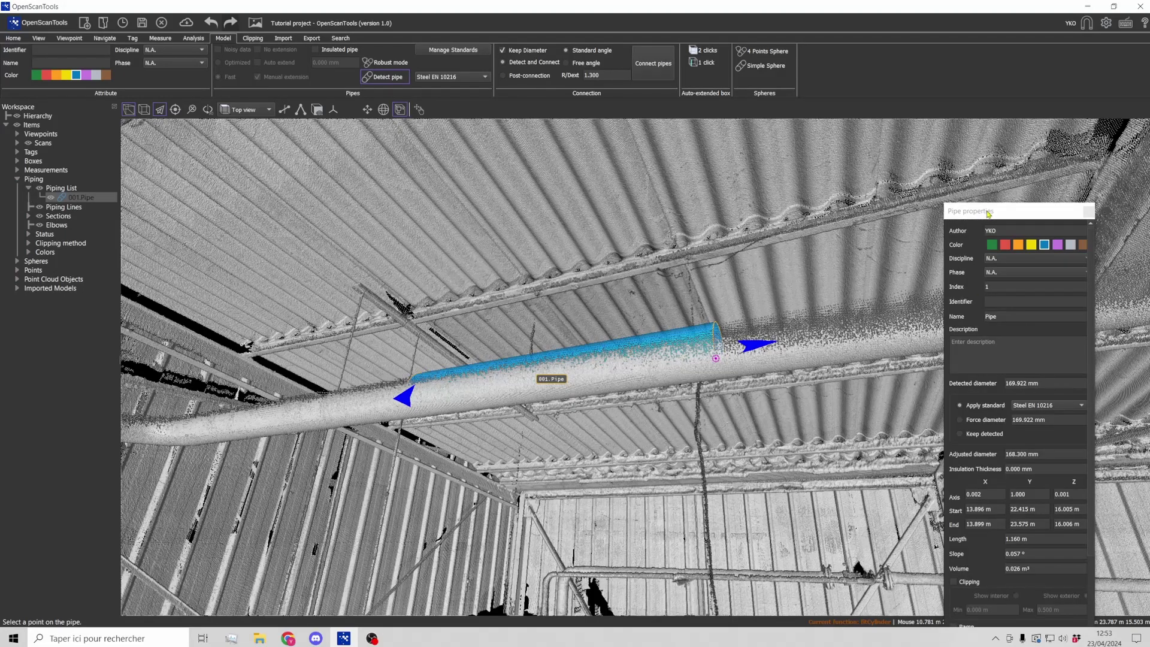
Step: Examine the pipe's detected diameter, applied standard and adjusted diameter, and remove the detected pipe
drag(988, 214, 872, 141)
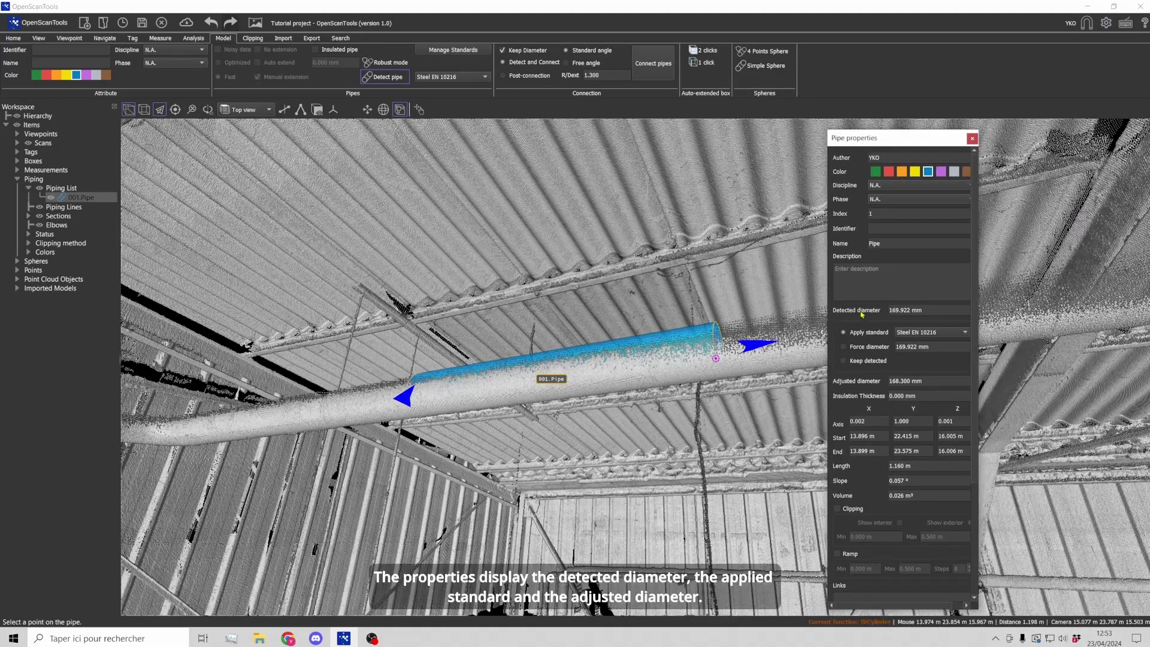
click(883, 315)
click(885, 337)
click(881, 389)
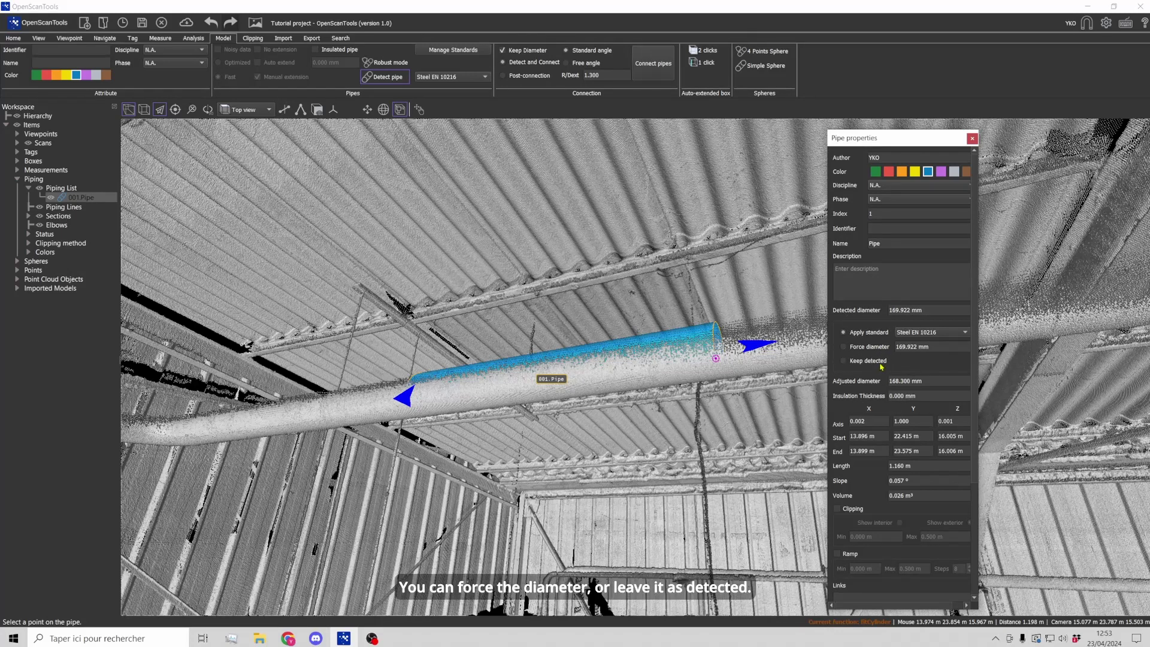
key(Escape)
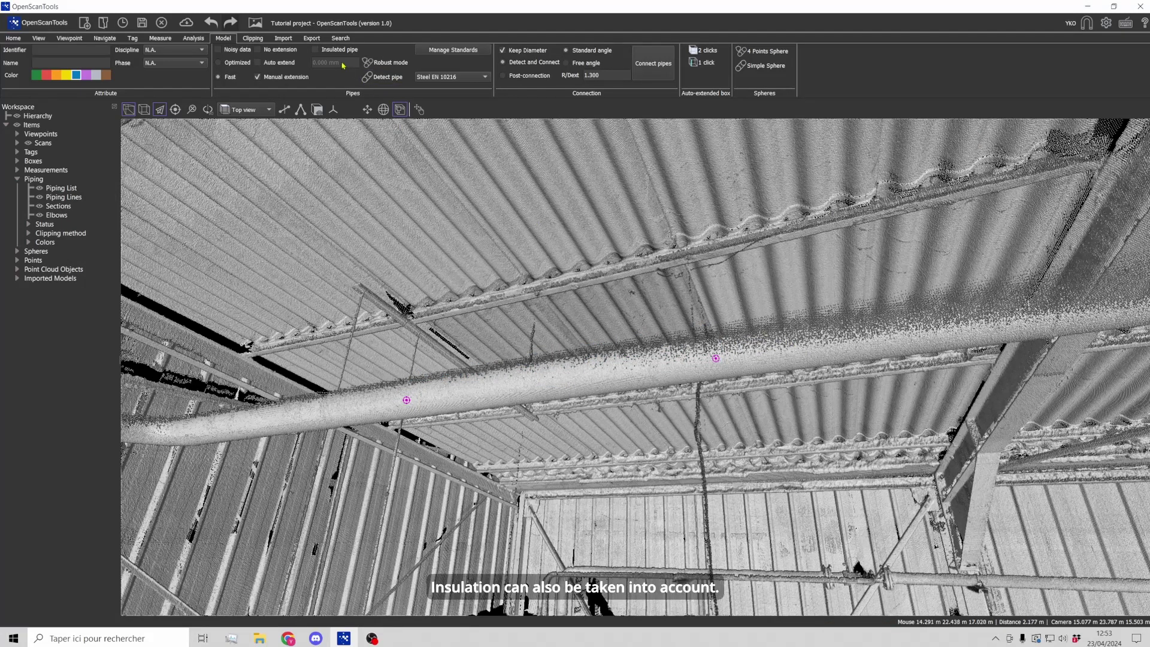
Step: Enable the Insulated pipe option with an insulation thickness of 40 mm
click(327, 51)
drag(348, 226, 470, 321)
middle_drag(469, 321, 463, 260)
drag(463, 260, 452, 249)
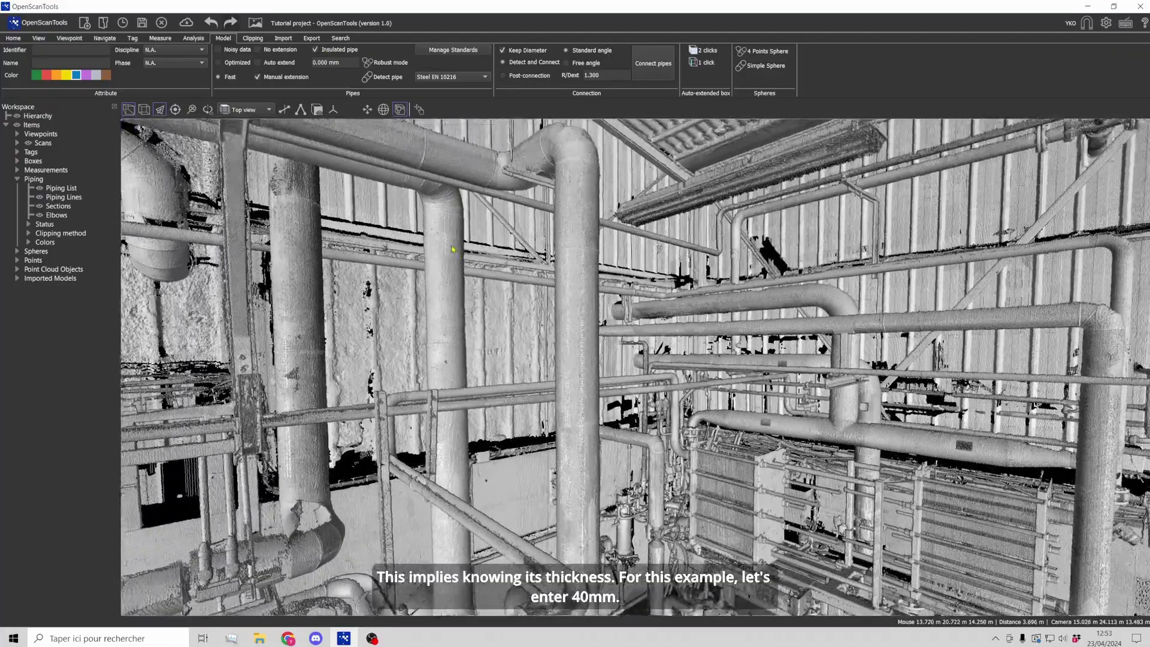
click(343, 63)
double_click(343, 62)
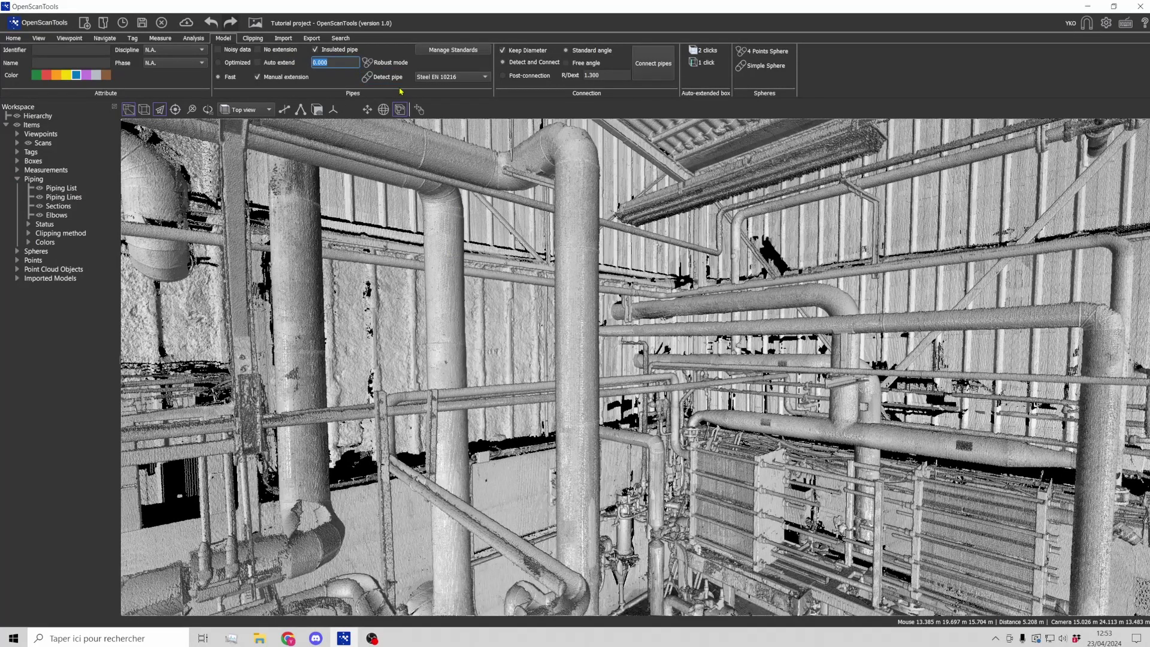
text(40.000)
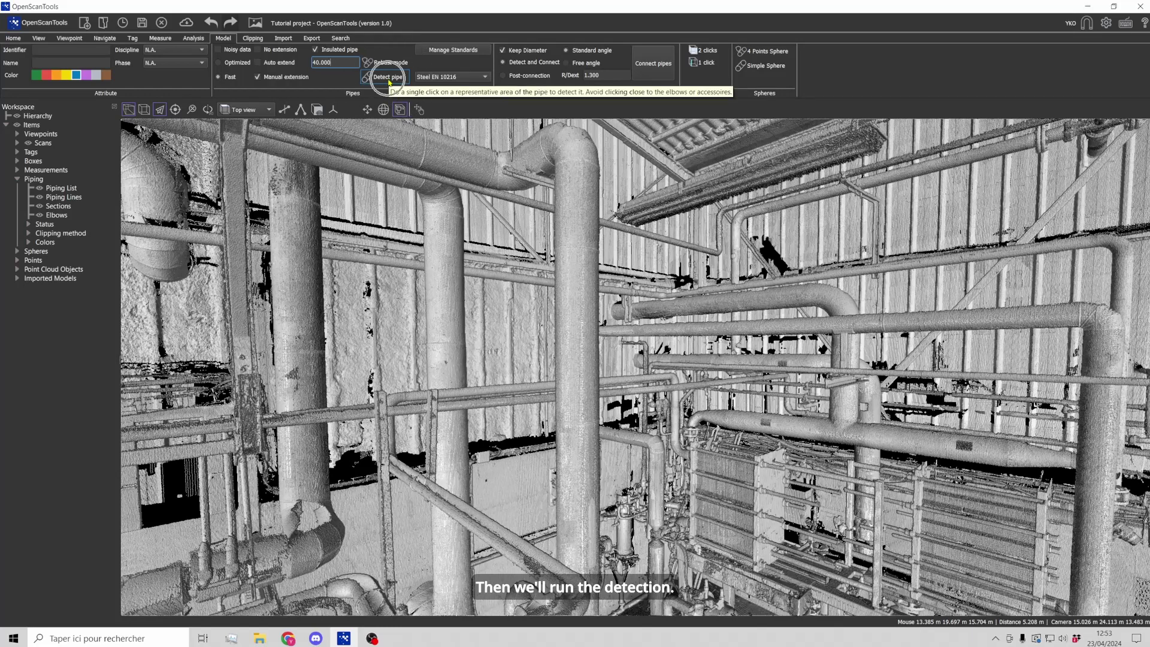
Step: Detect a stretch about 1.65 m long of the large vertical insulated pipe below its upper elbow between two points
click(384, 77)
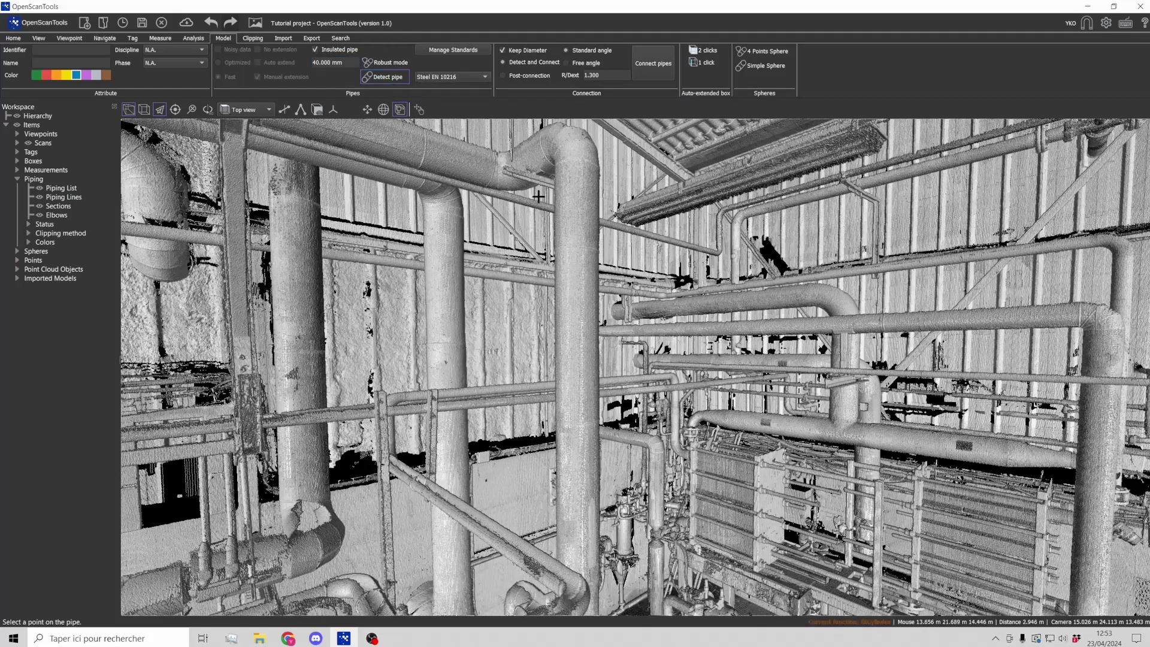
click(575, 183)
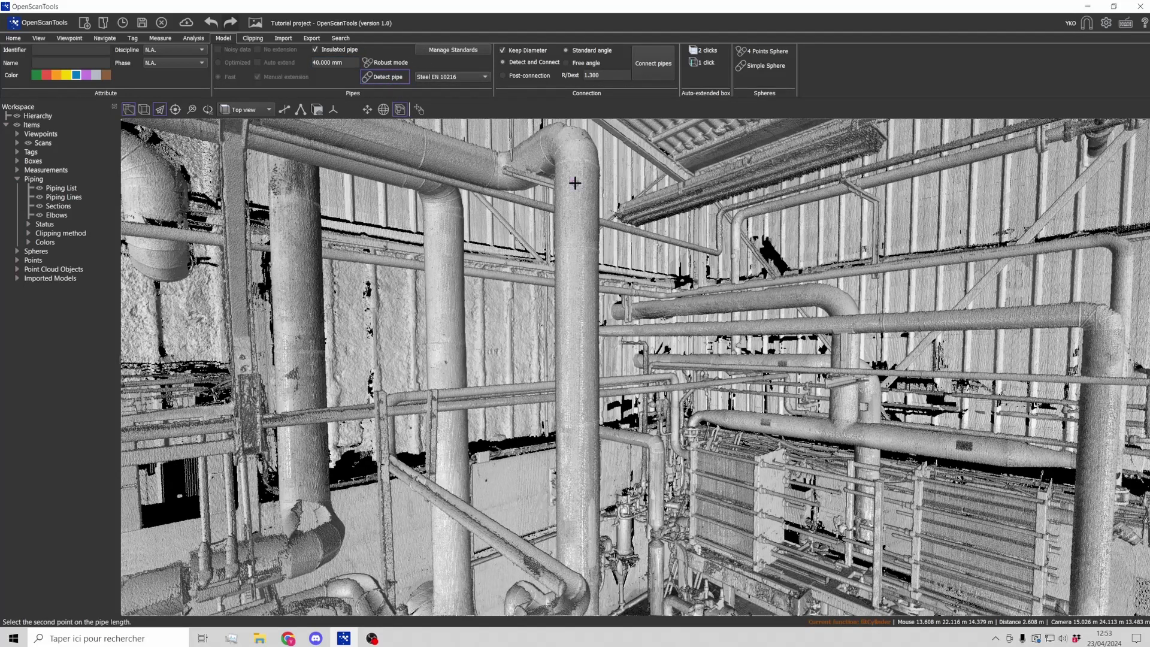
click(577, 477)
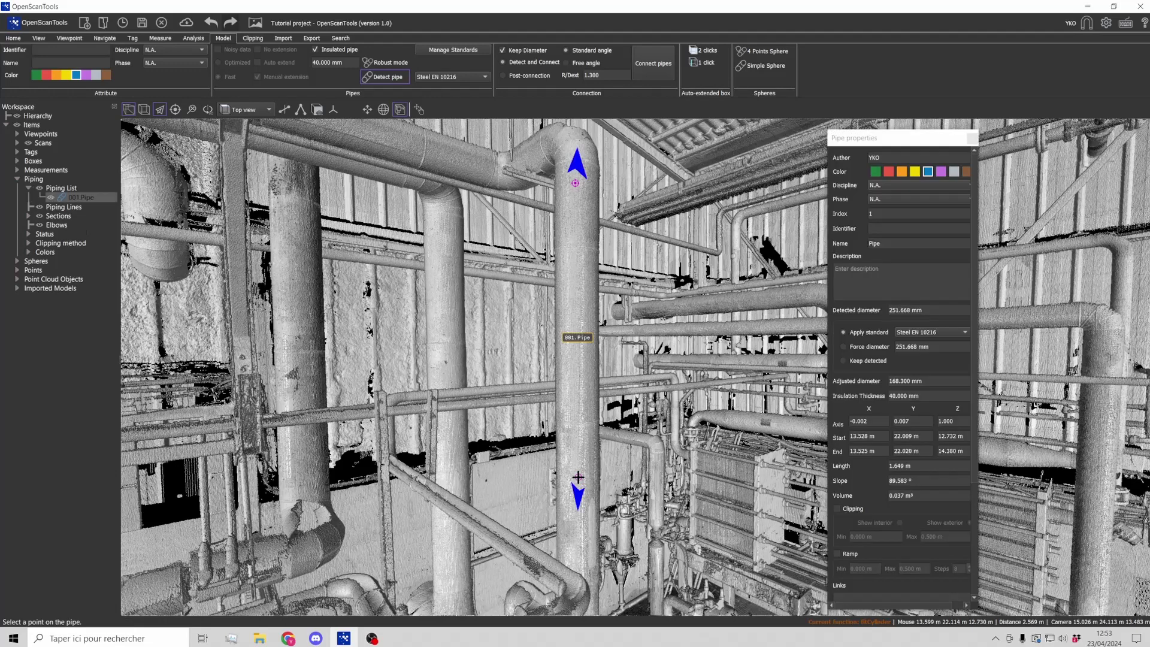
scroll(578, 476, up, 1)
drag(623, 400, 621, 414)
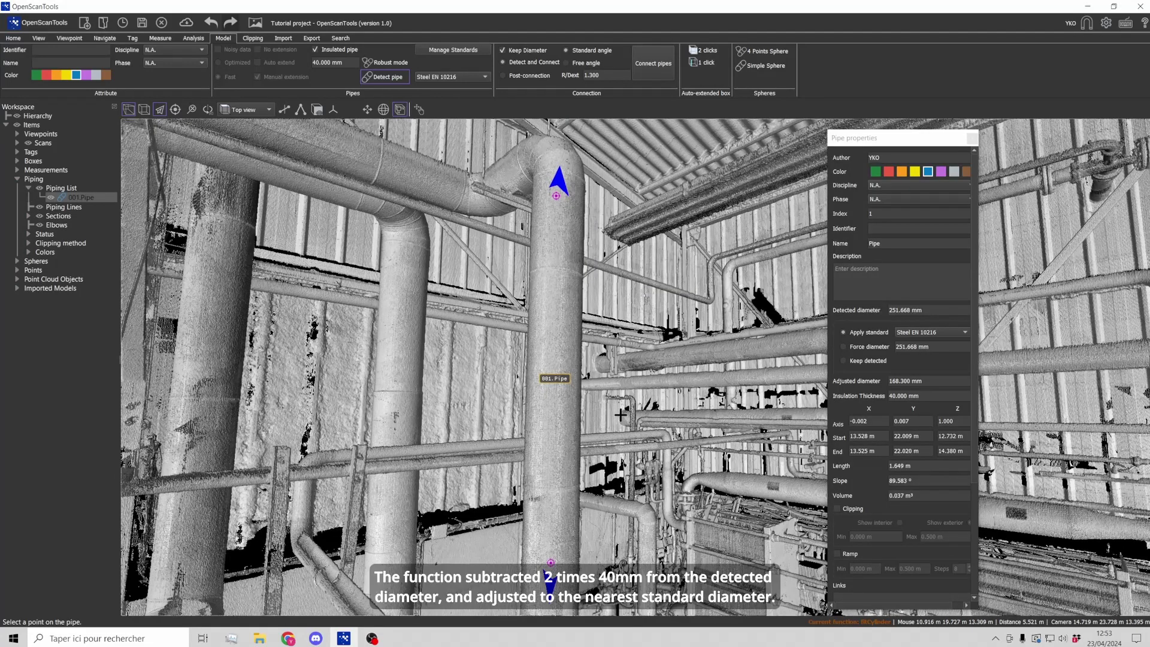
key(x)
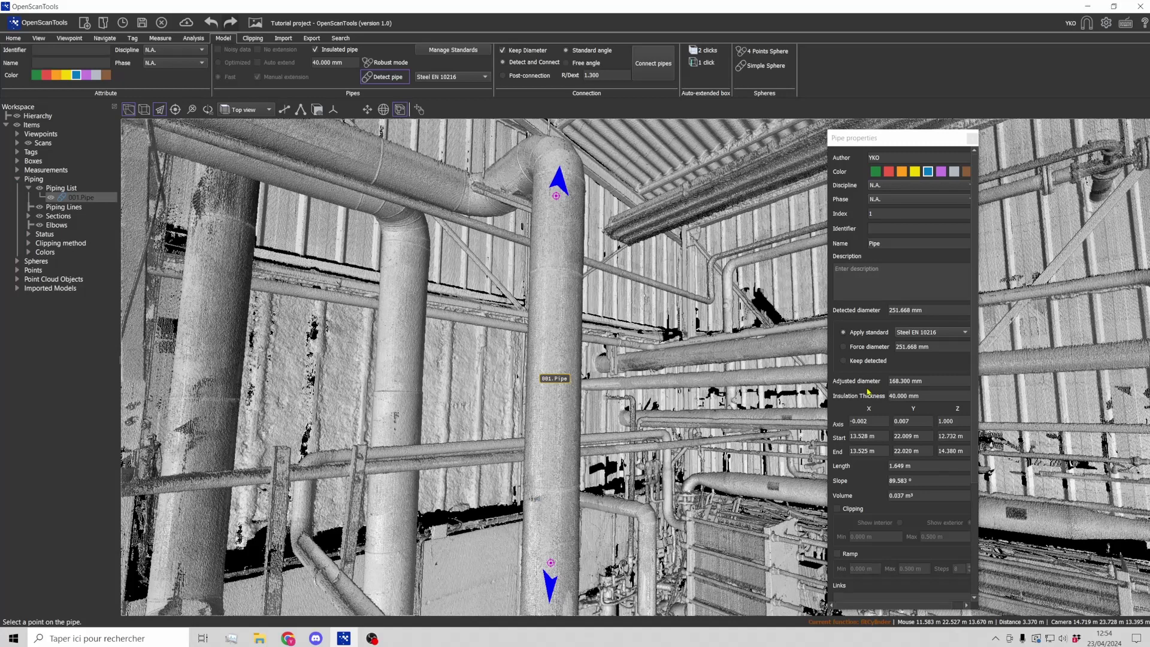
Step: Delete the detected insulated pipe and turn off the Insulated pipe option
key(Delete)
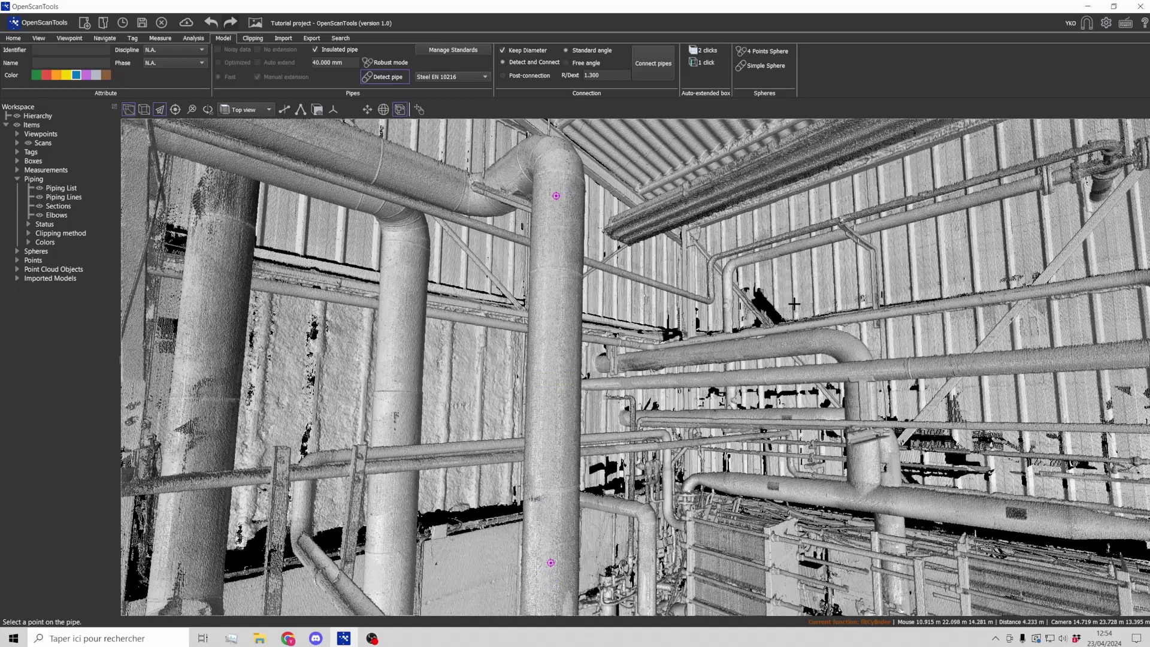
key(Escape)
click(317, 51)
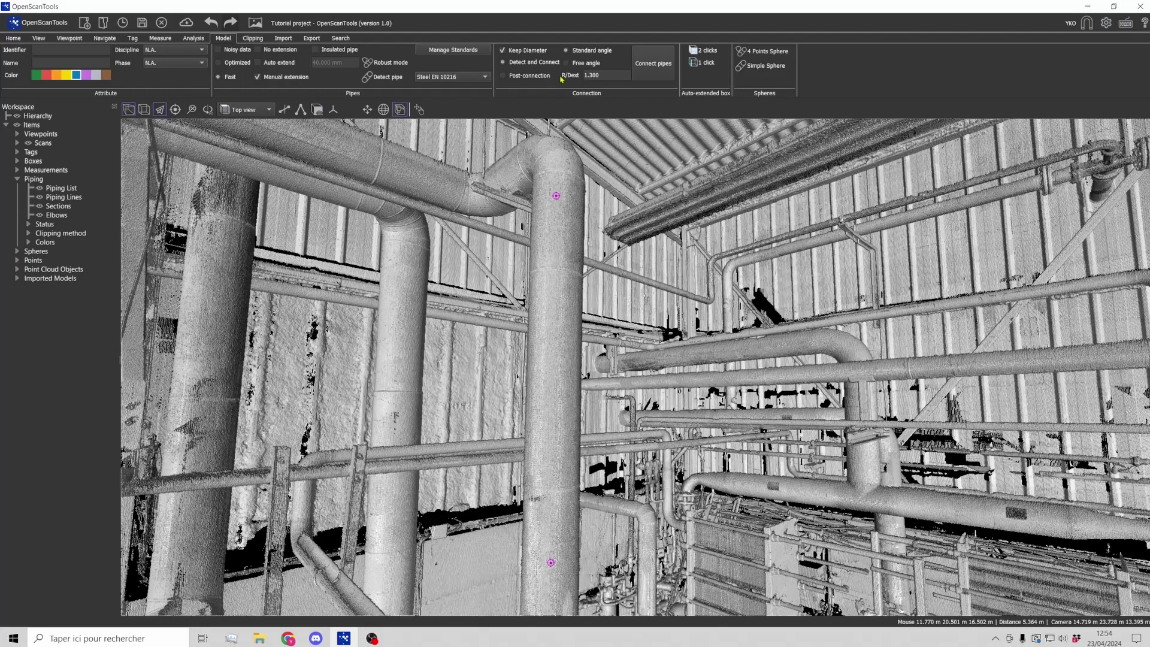
Step: Review the pipe connection options: Detect and Connect, Post-connection, Keep Diameter, Standard angle and Free angle
click(525, 63)
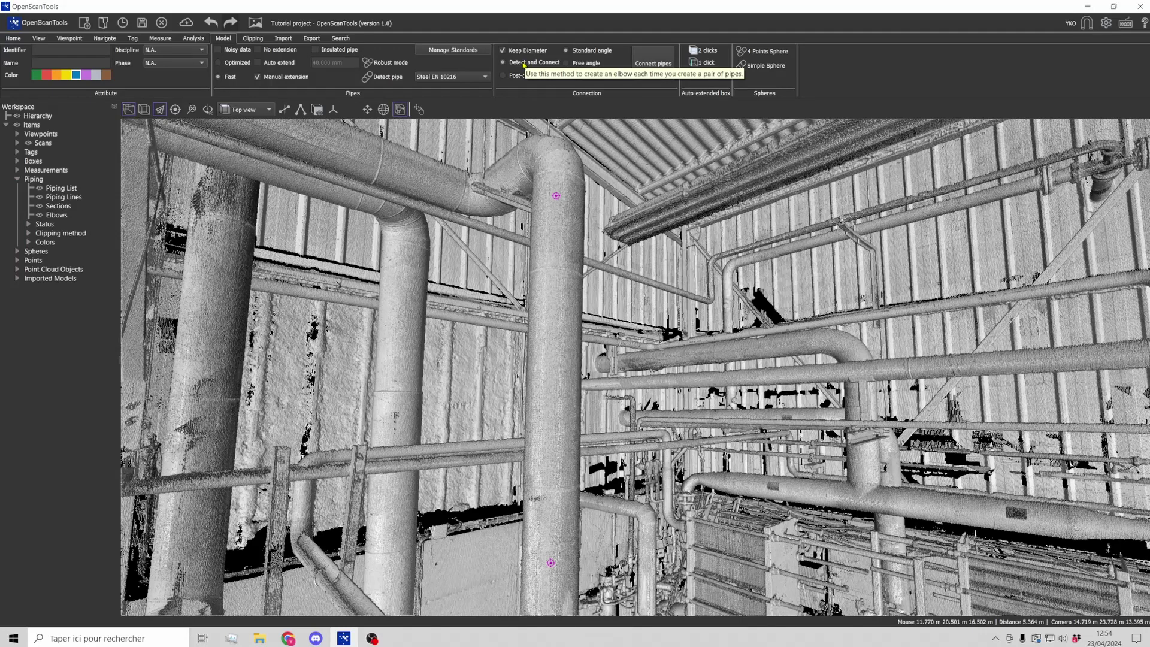
click(521, 80)
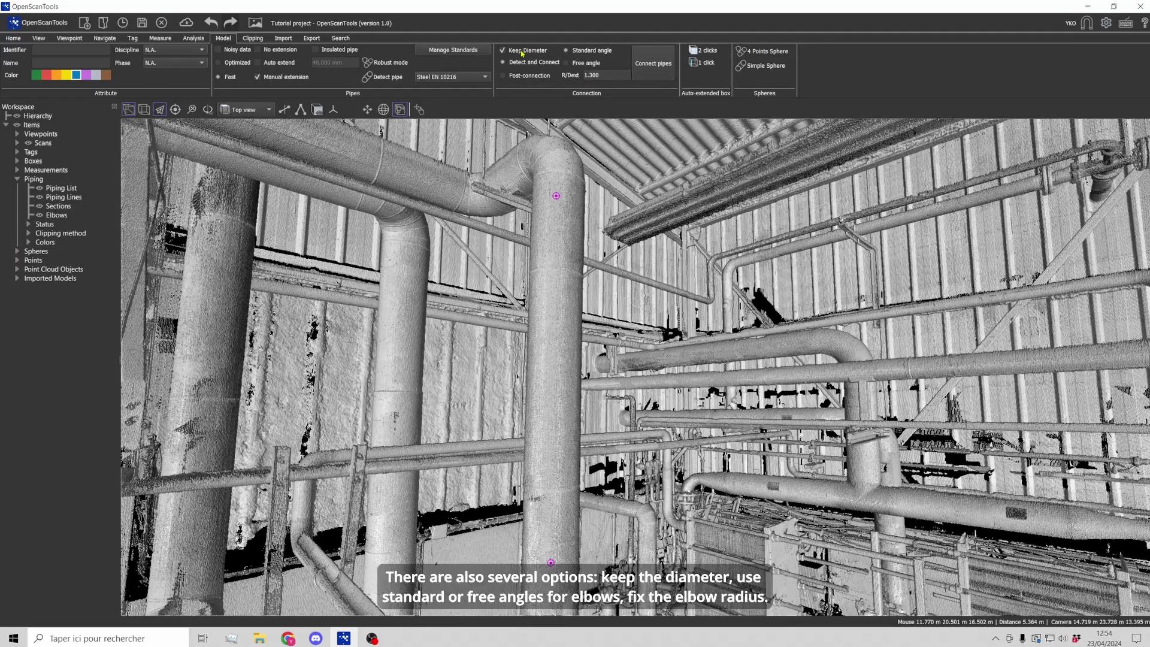
click(521, 53)
click(606, 51)
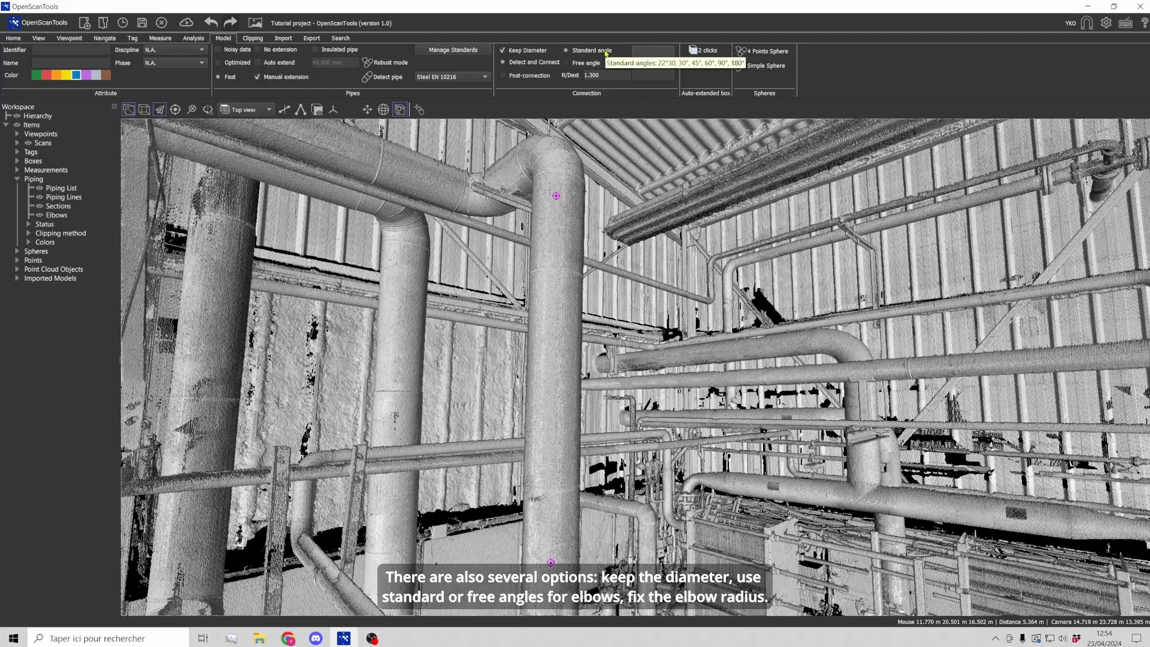
click(605, 64)
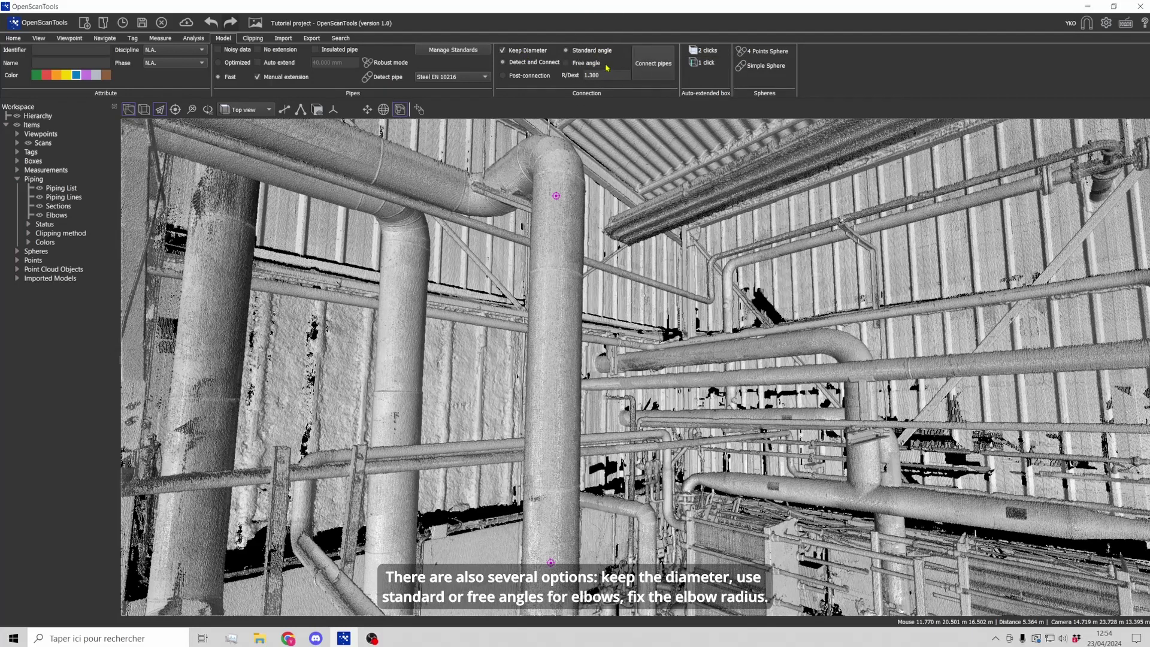
Step: Turn on Auto extend, then detect and connect the five consecutive sections of the pipe running from the lower wall up along the roof
scroll(503, 294, up, 3)
scroll(503, 292, down, 3)
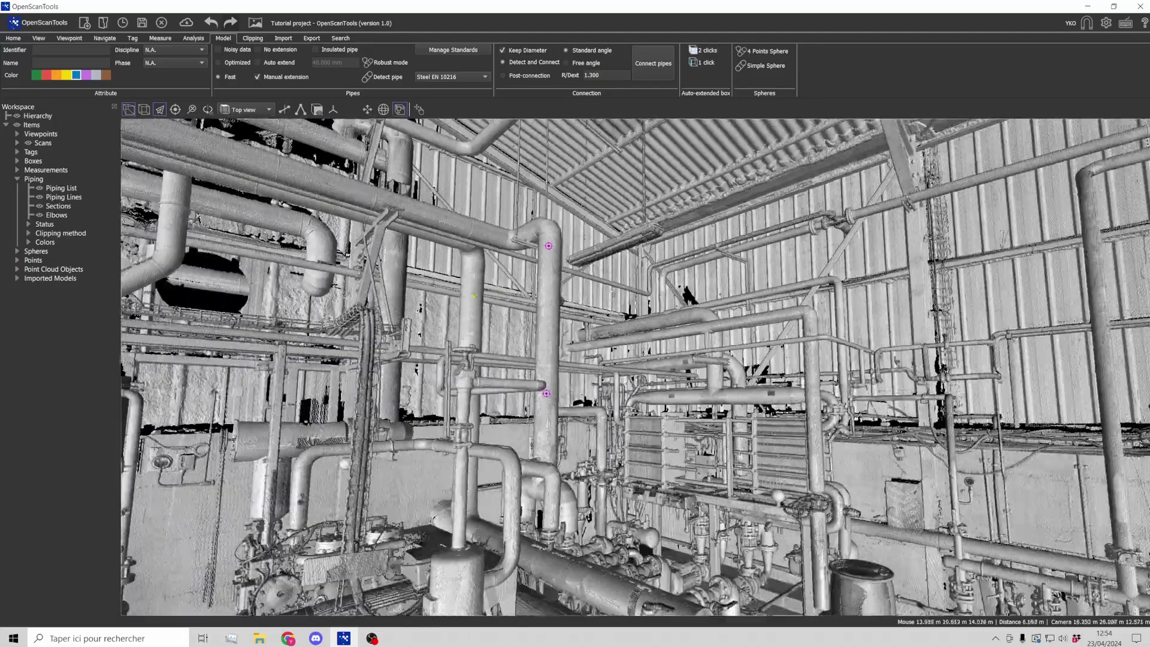
mouse_move(503, 292)
mouse_down()
mouse_move(620, 285)
mouse_move(487, 287)
mouse_move(517, 284)
mouse_up()
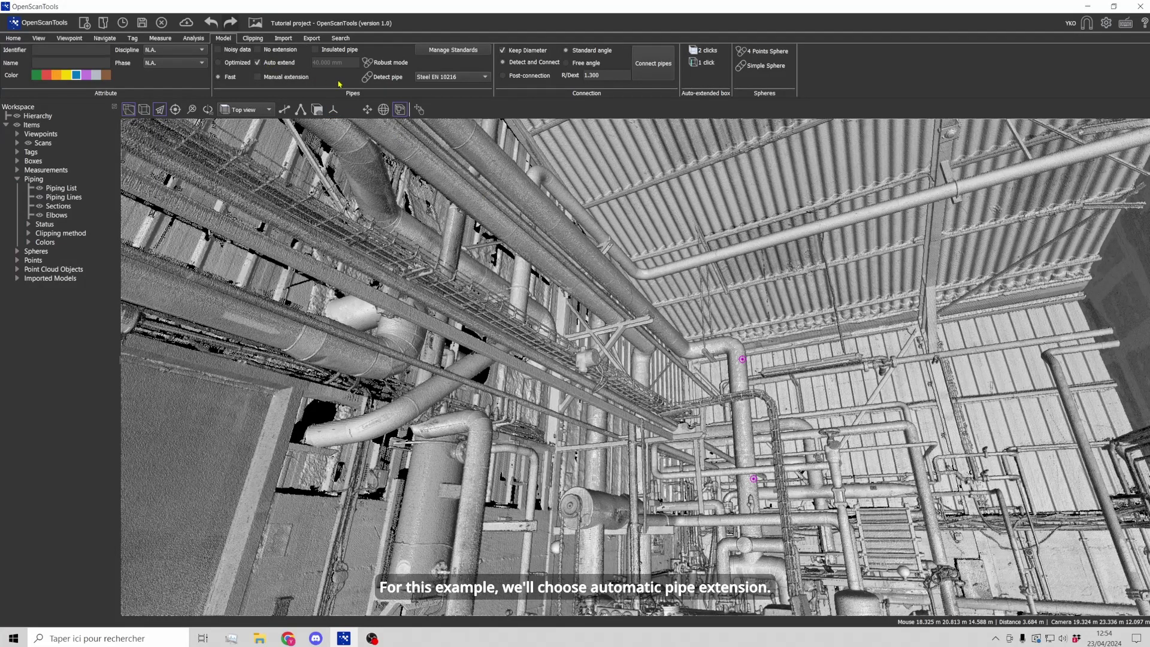
click(653, 63)
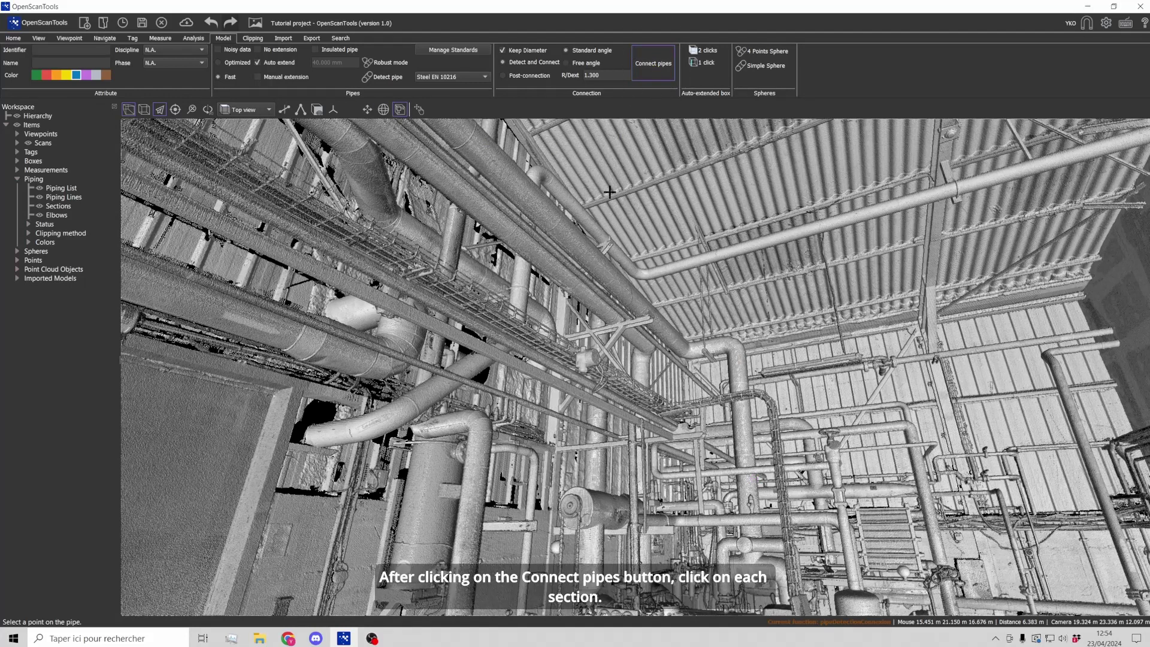
click(324, 436)
click(440, 393)
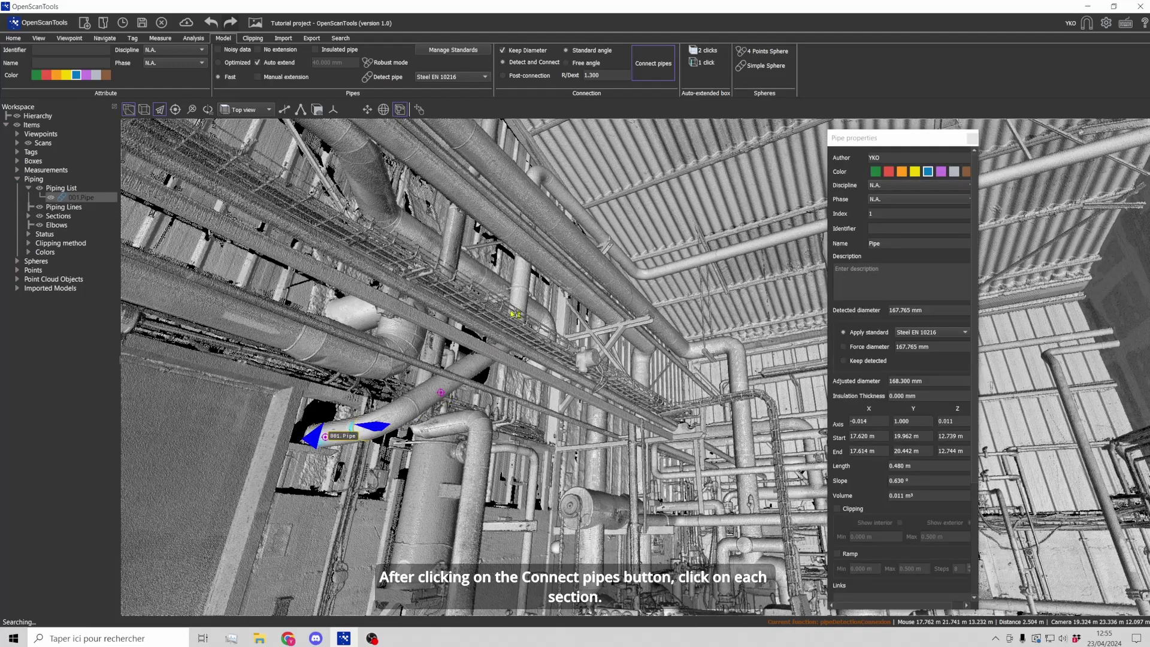
click(521, 275)
click(580, 224)
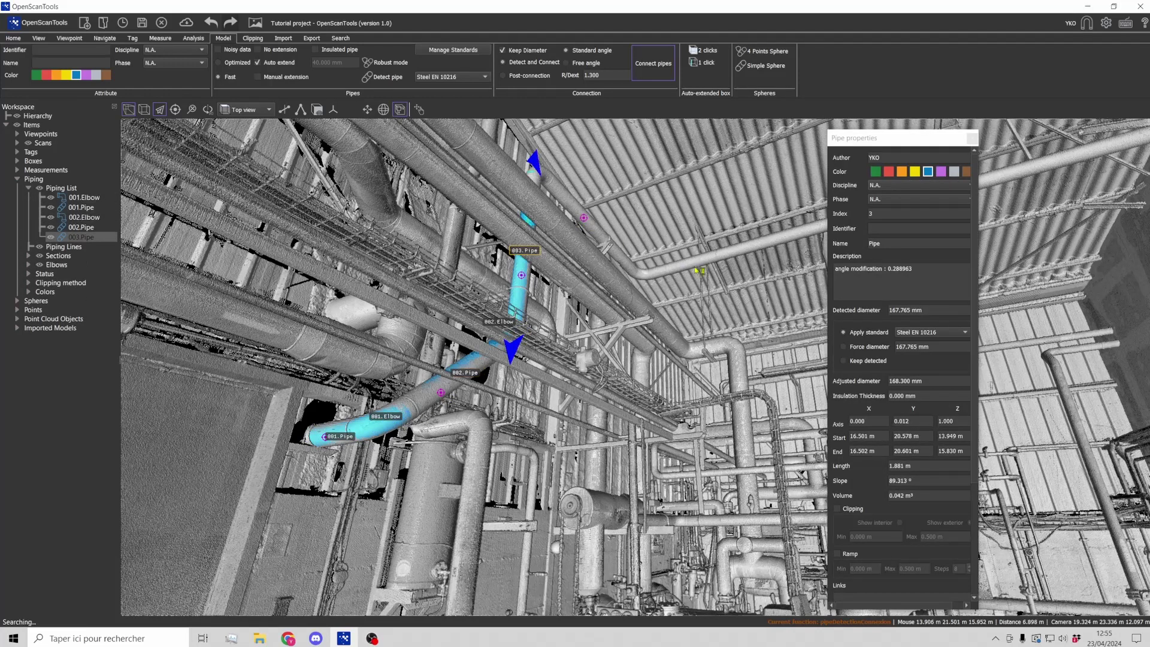
click(727, 251)
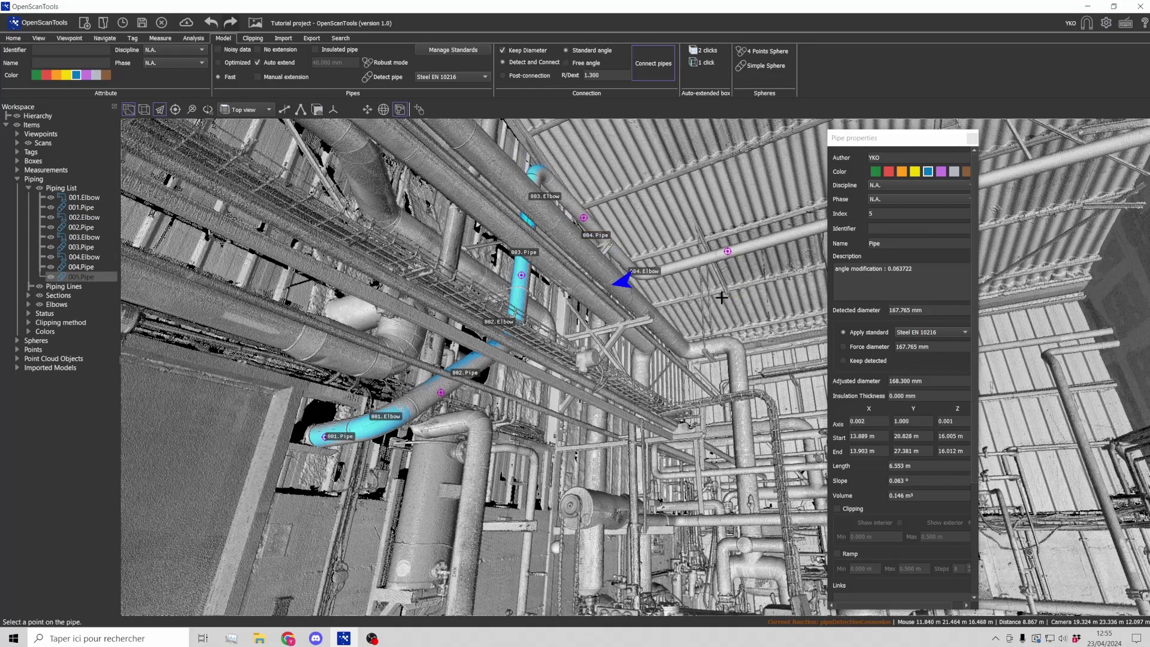
drag(718, 298, 705, 299)
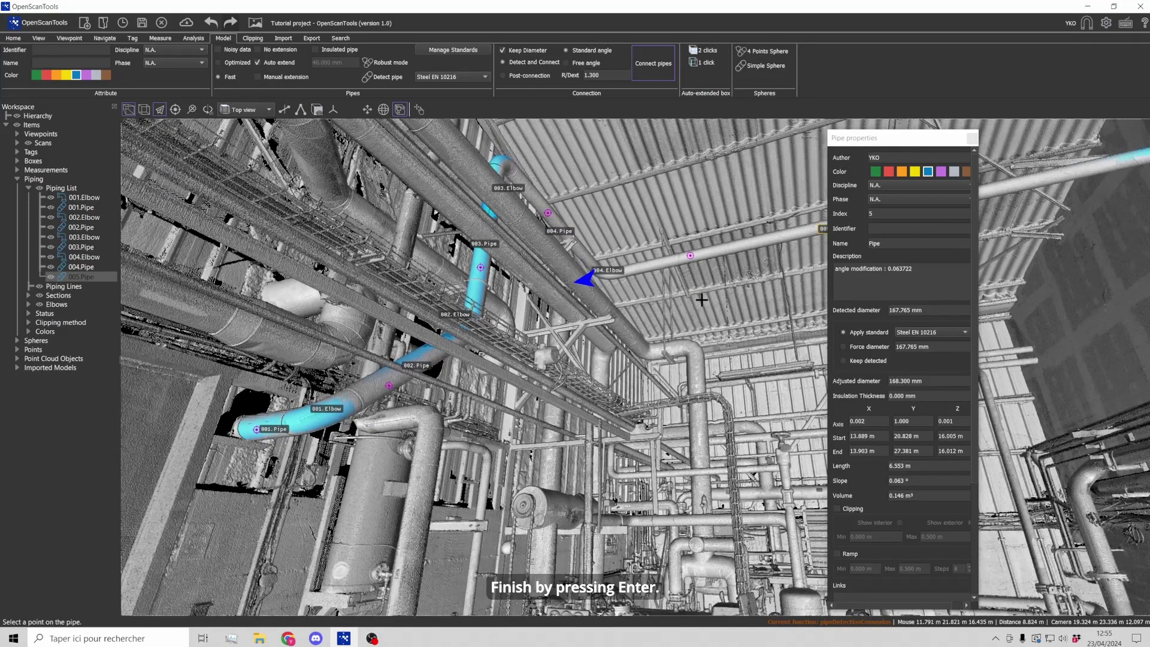
key(Return)
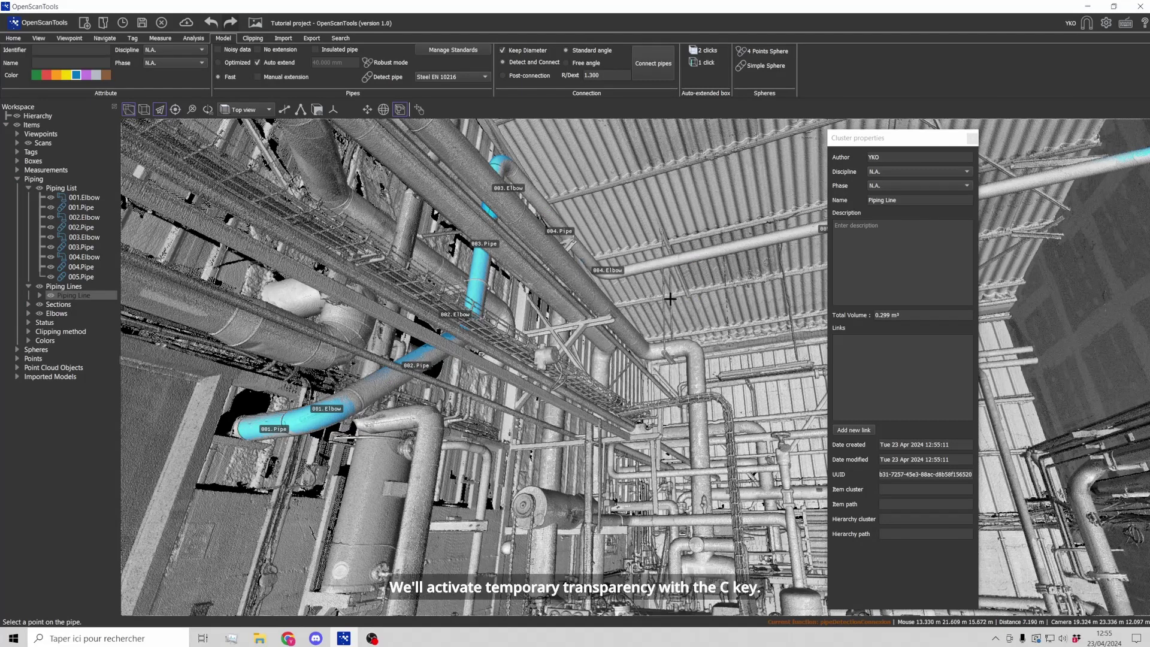
Step: Close the cluster properties and inspect the connected pipes and elbows in temporary transparency
drag(699, 301, 685, 308)
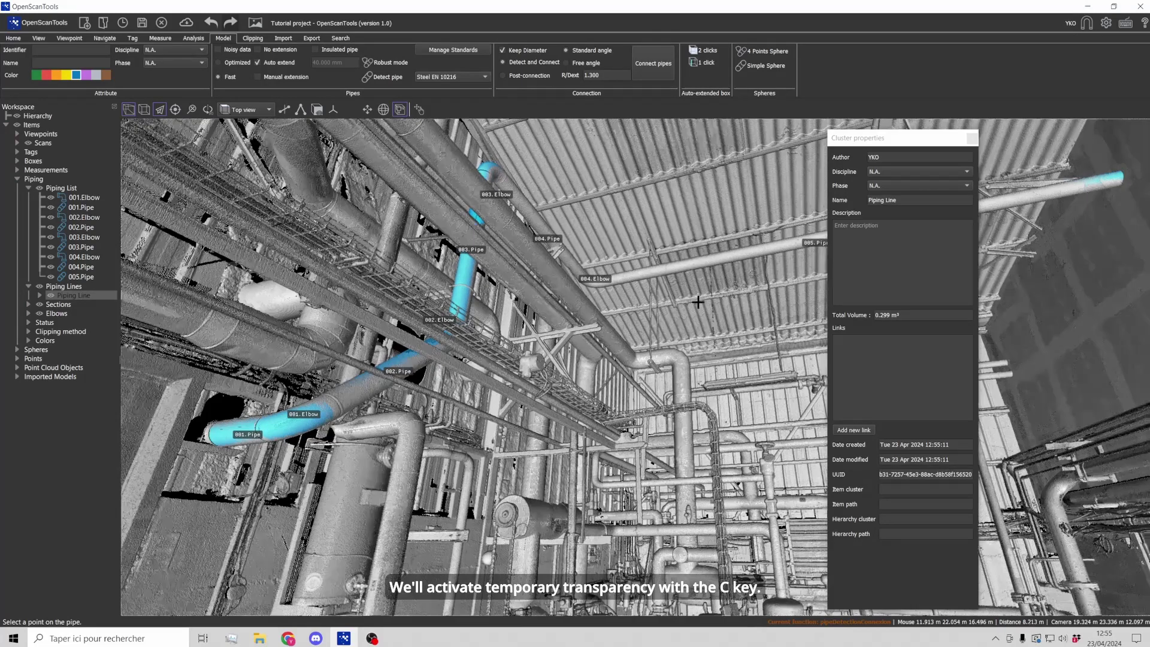
click(971, 139)
drag(771, 270, 767, 278)
key(c)
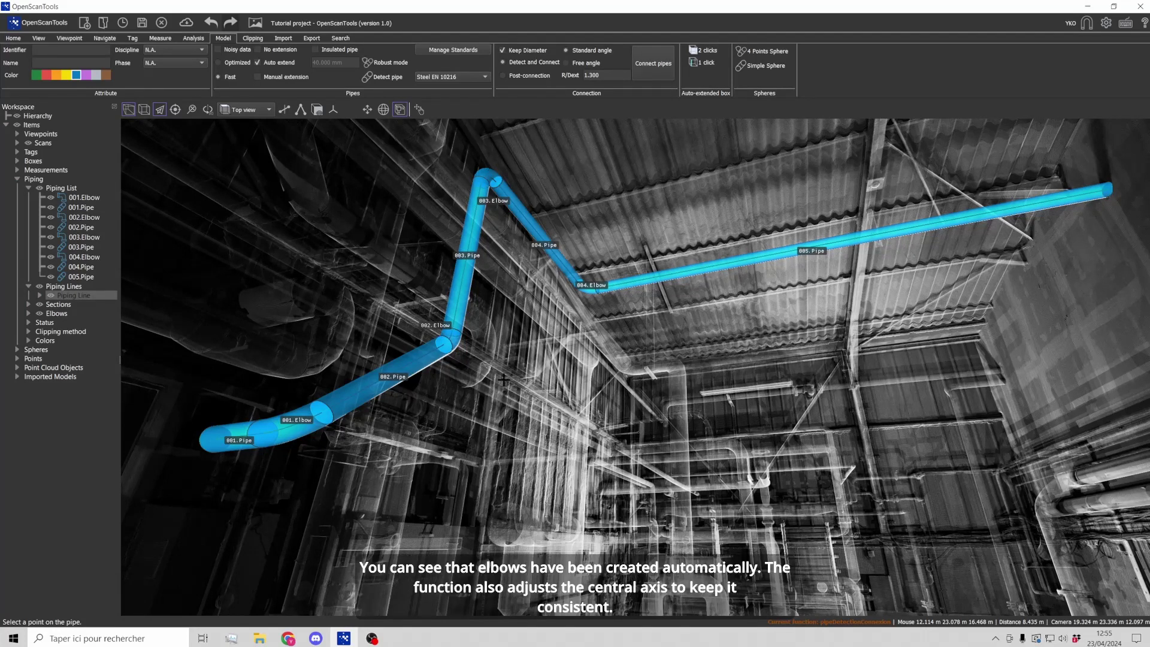
key(c)
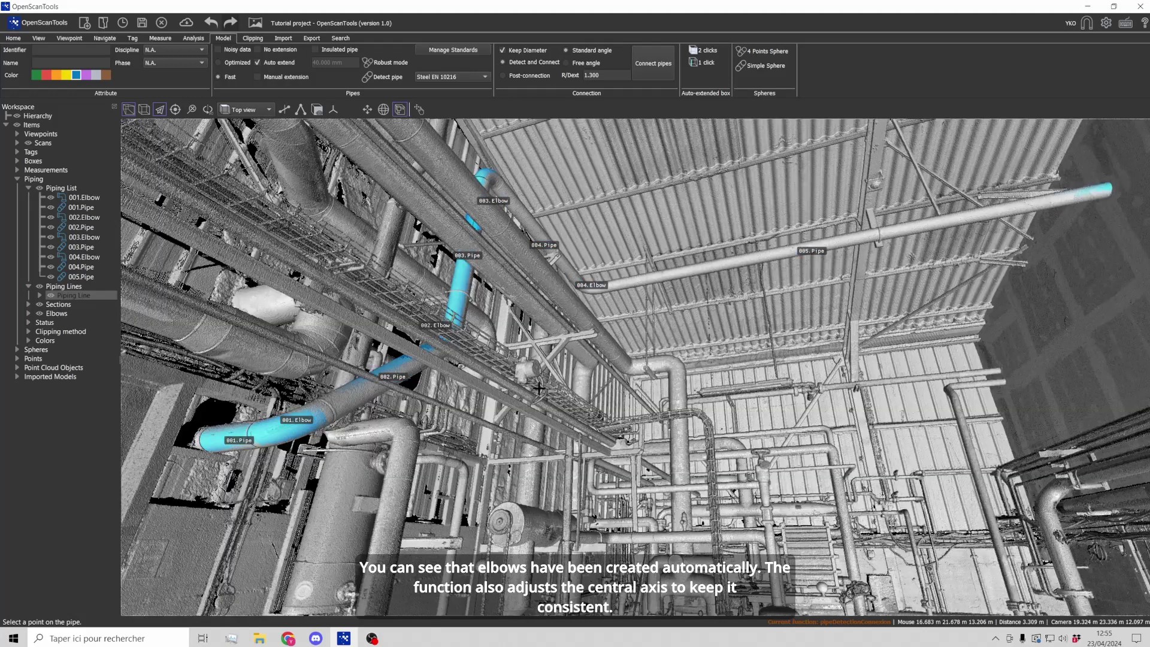
Step: Rename the new piping line cluster as Glycol in its properties
click(39, 296)
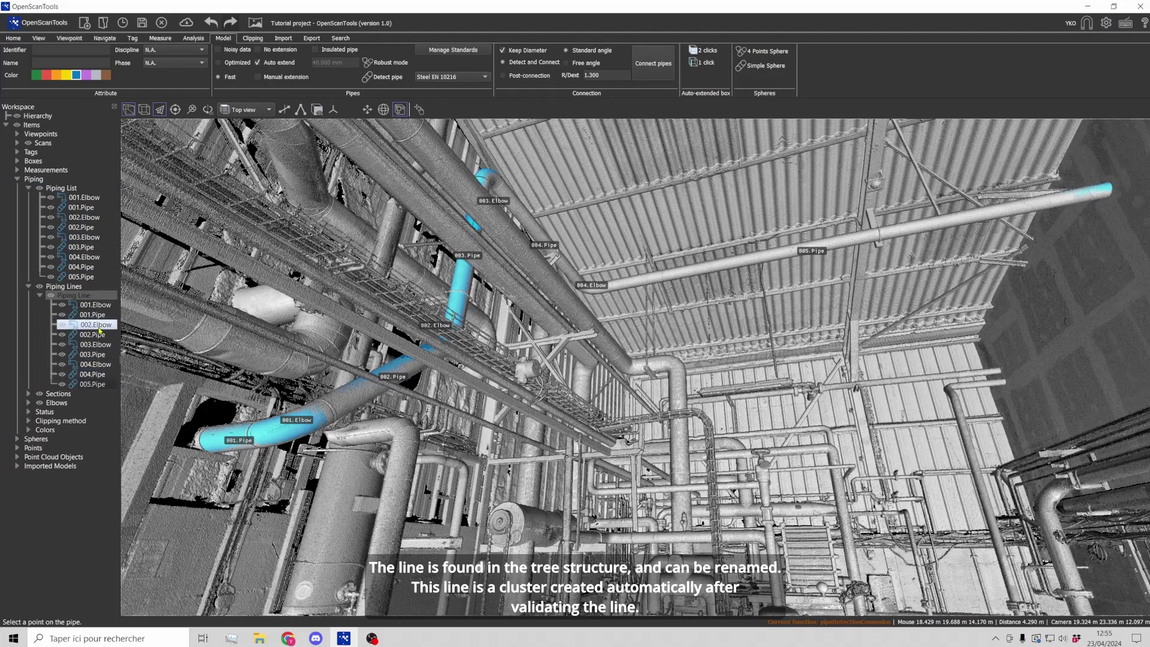
click(83, 296)
double_click(83, 295)
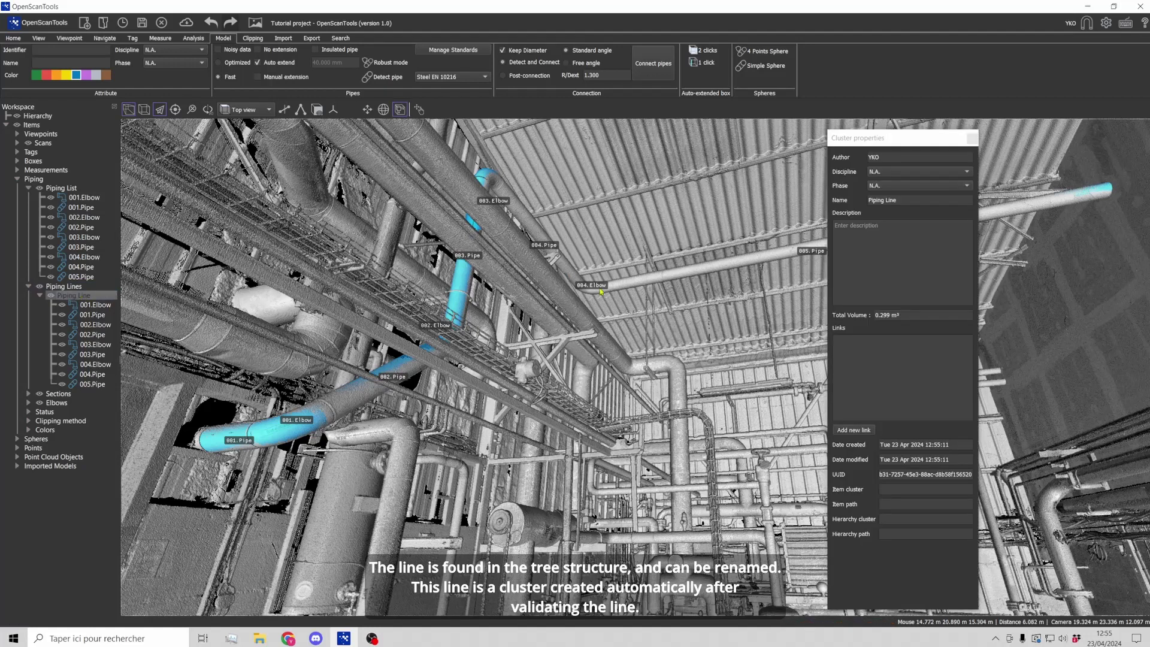
drag(913, 134, 467, 158)
click(467, 220)
drag(466, 220, 414, 220)
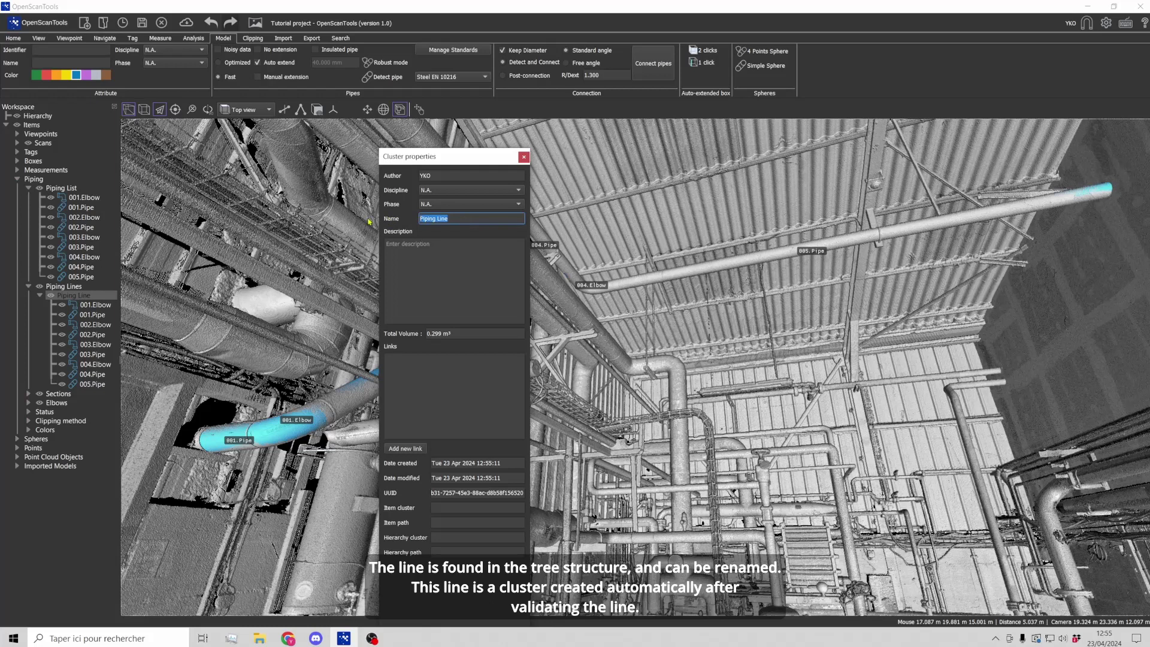
text(Glycol)
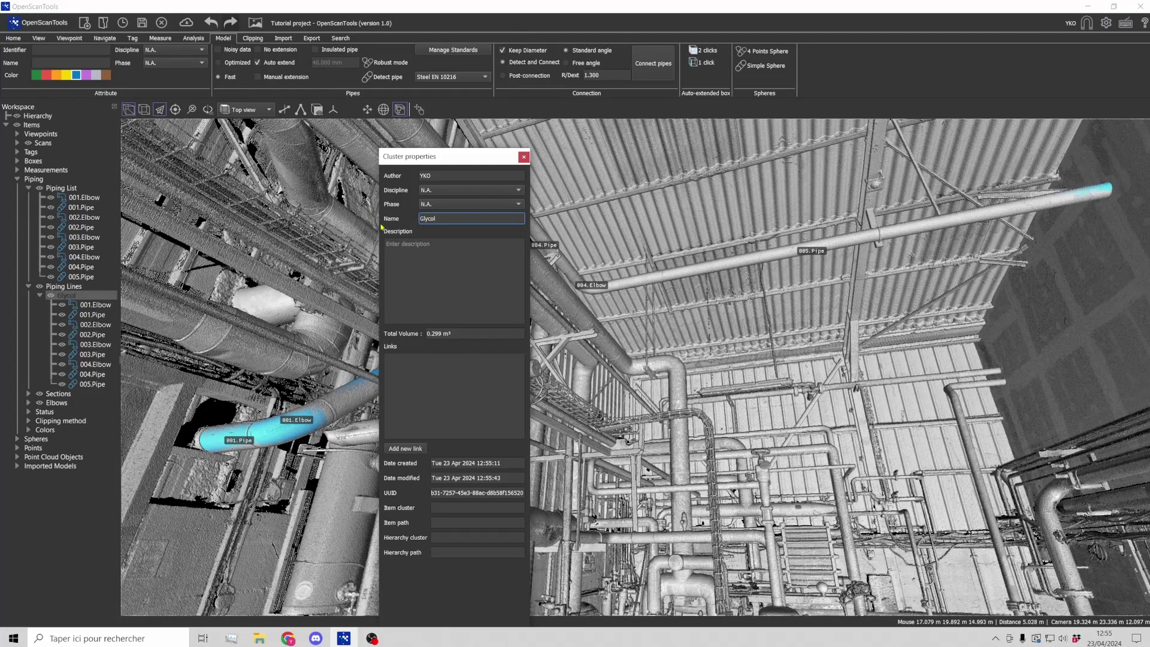
click(523, 157)
Step: Hide the Glycol line and switch the connection mode to Post-connection
drag(536, 346, 556, 364)
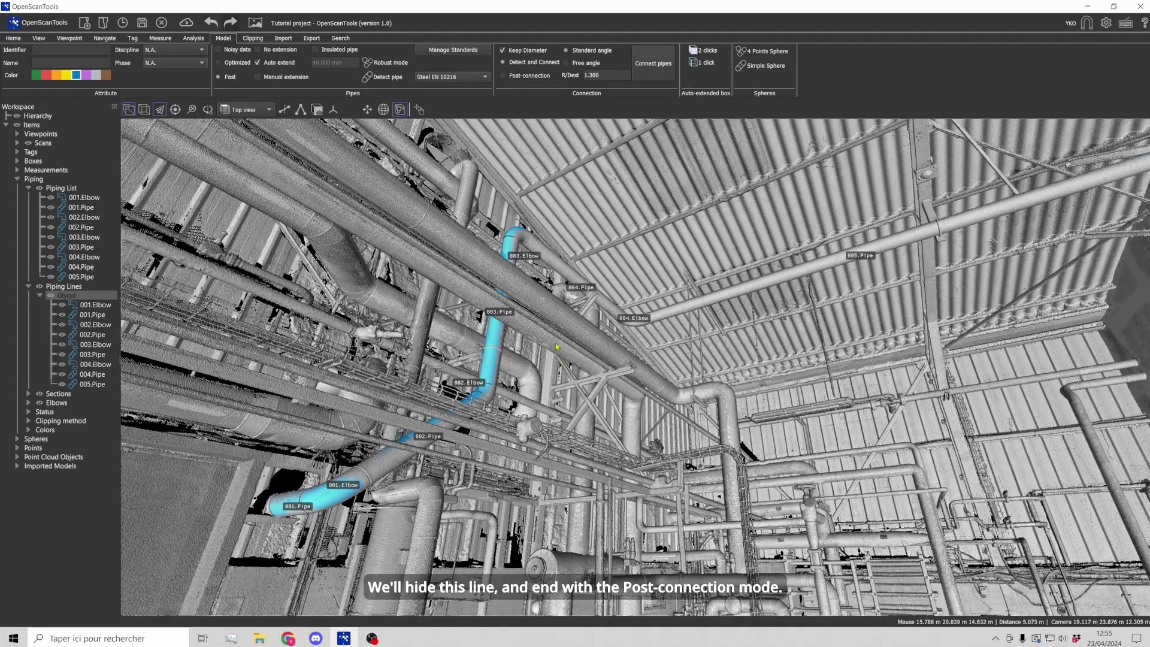
click(52, 296)
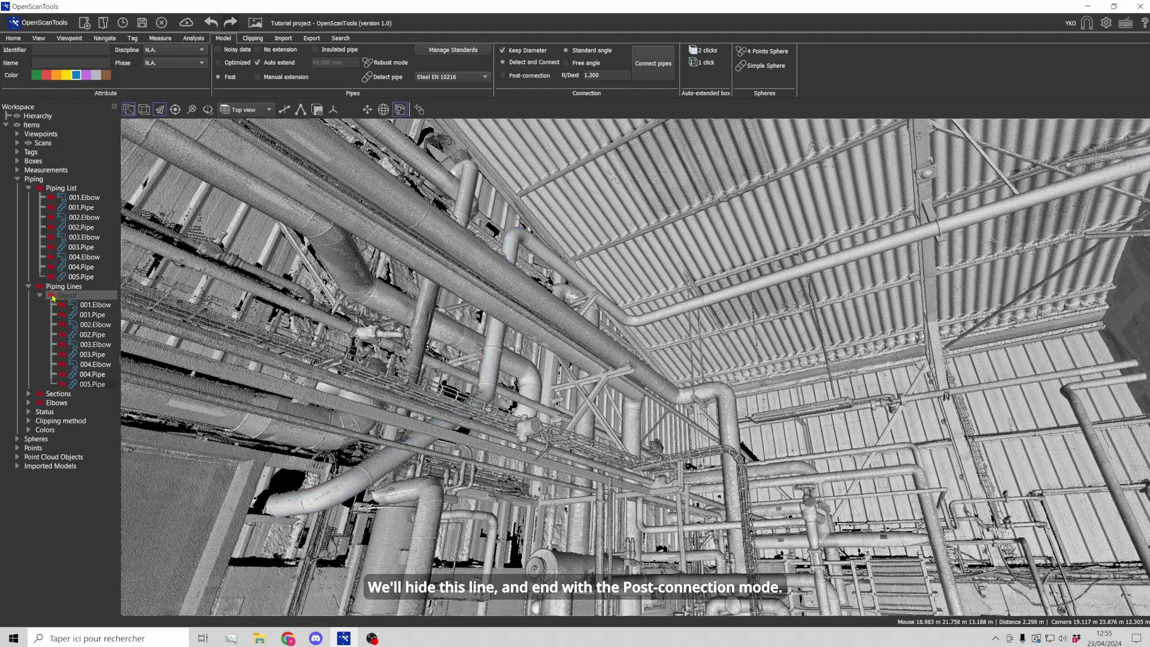
click(519, 77)
Step: Detect two separate pipe sections on either side of the bend just below the roof, using the Steel EN 10216 standard
middle_drag(608, 374, 554, 427)
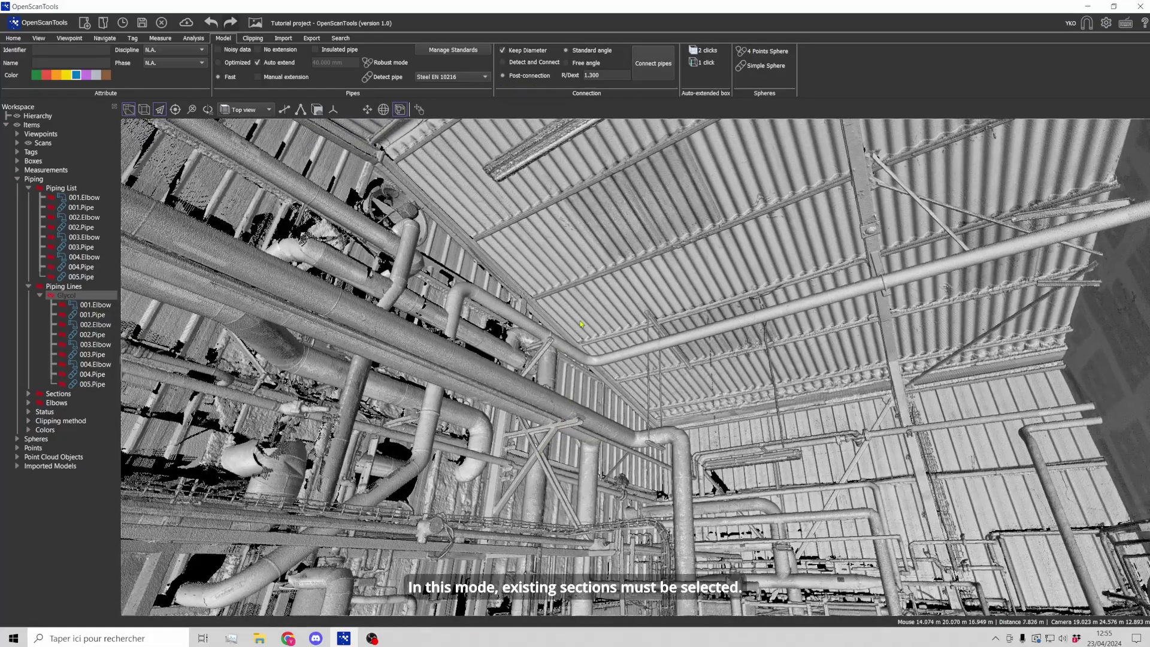
scroll(576, 325, up, 3)
scroll(581, 329, up, 5)
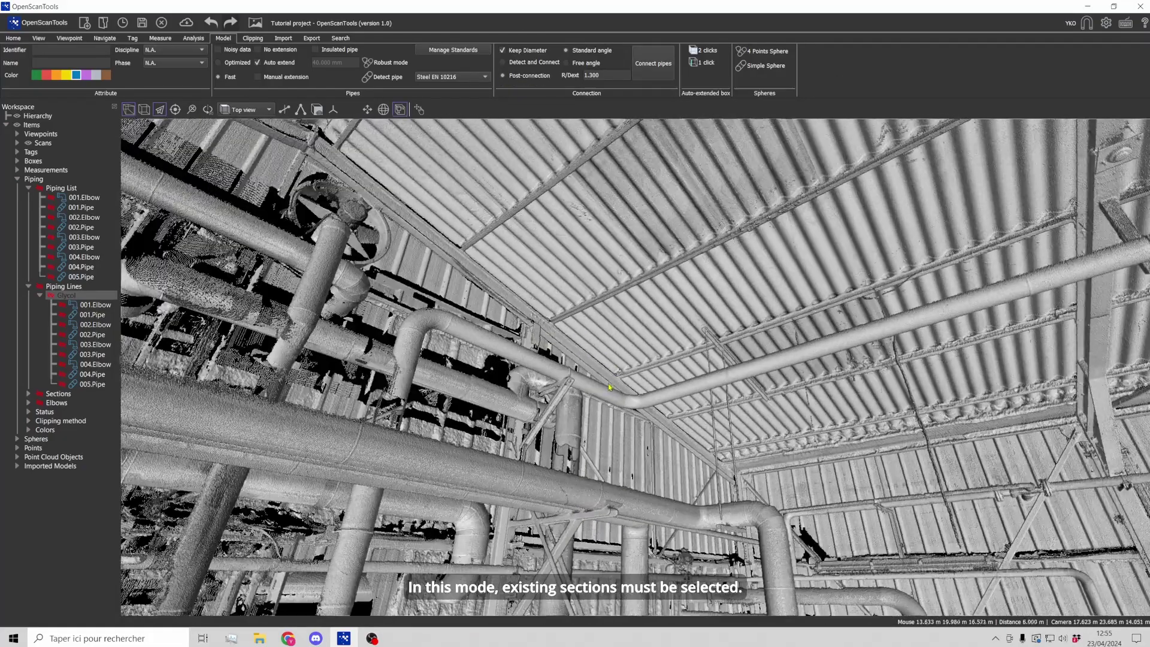
scroll(602, 389, up, 2)
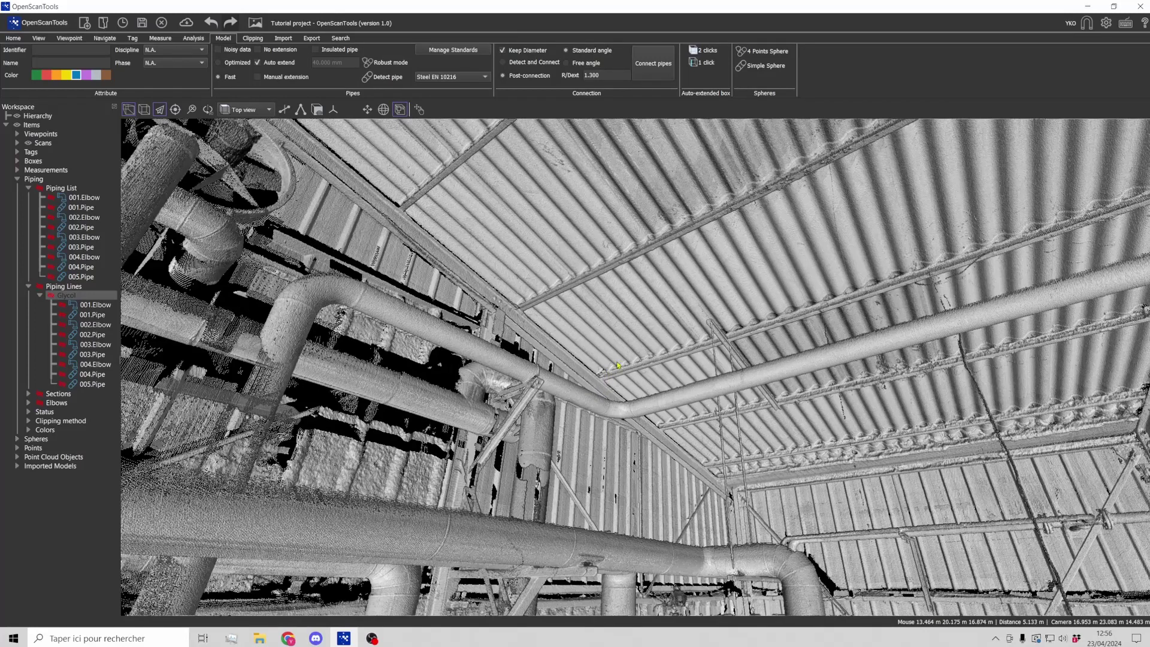
click(394, 79)
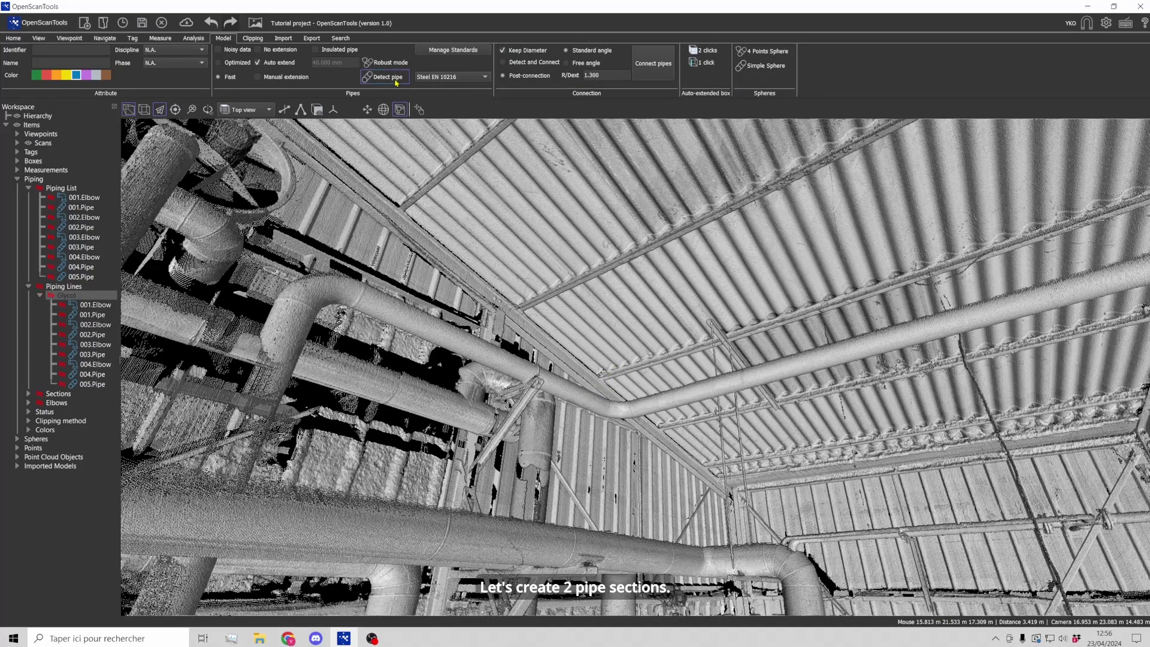
click(510, 362)
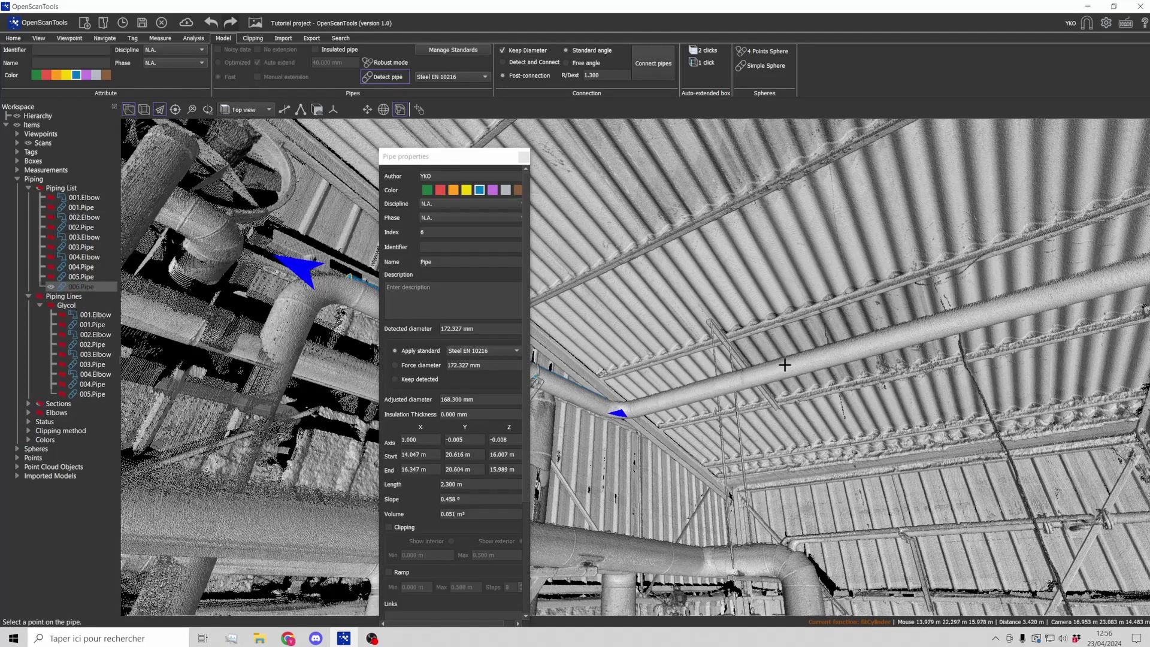
click(785, 364)
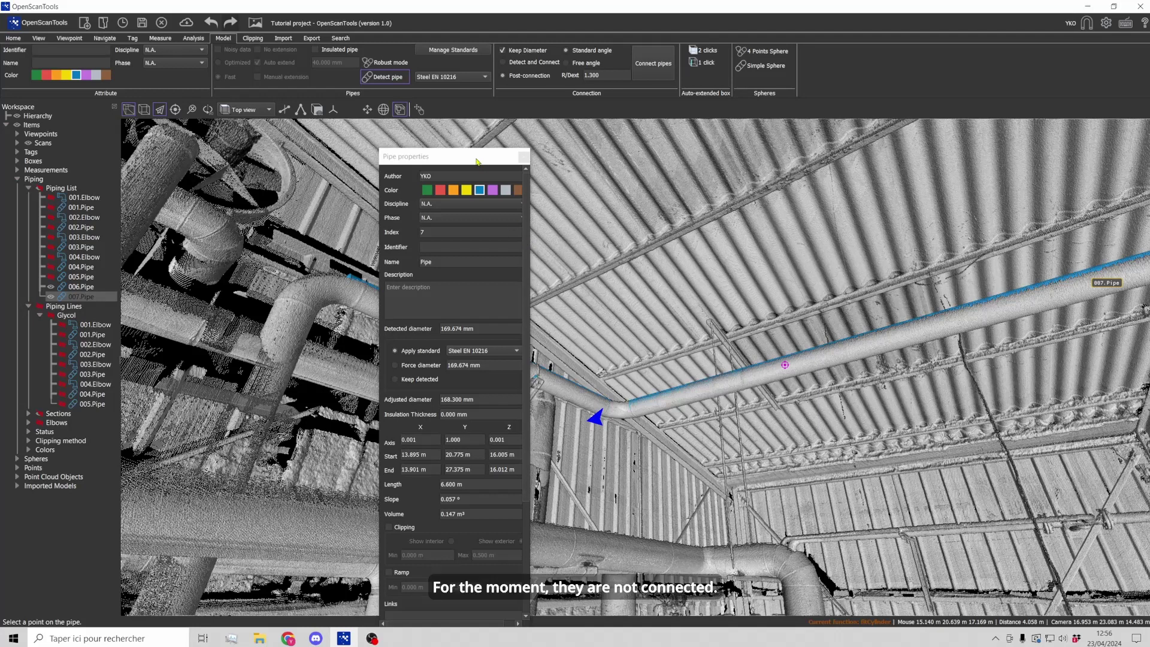
Step: Move the pipe properties aside, inspect the junction between the two sections in temporary transparency, and end pipe detection
drag(476, 162, 1026, 372)
drag(819, 429, 806, 429)
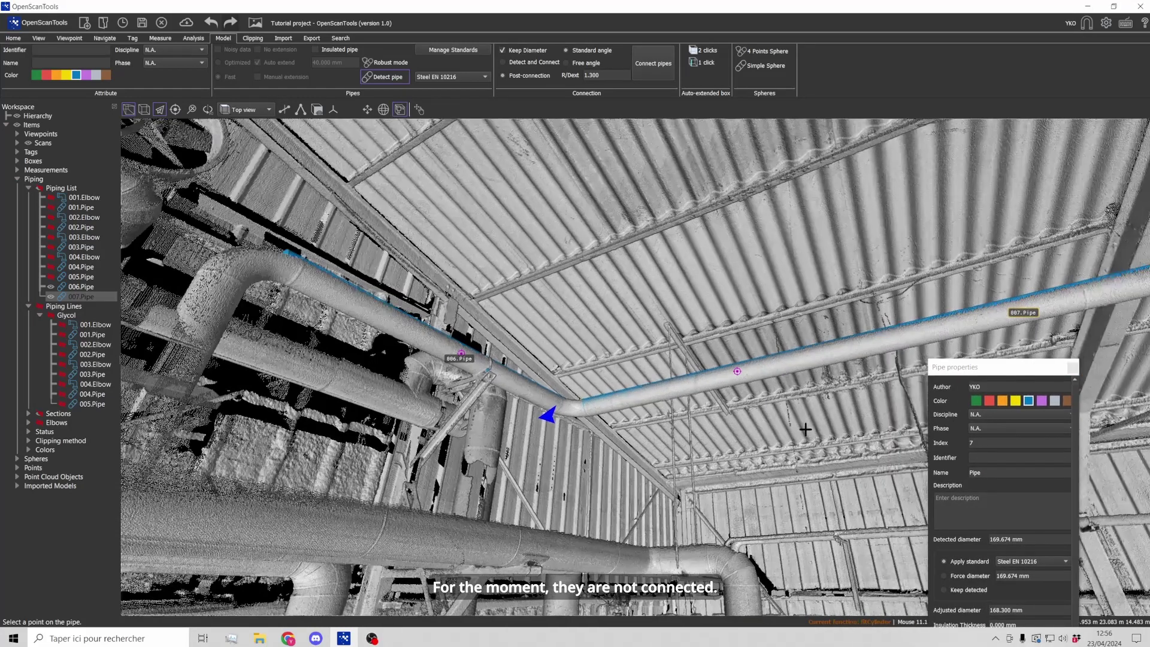
key(x)
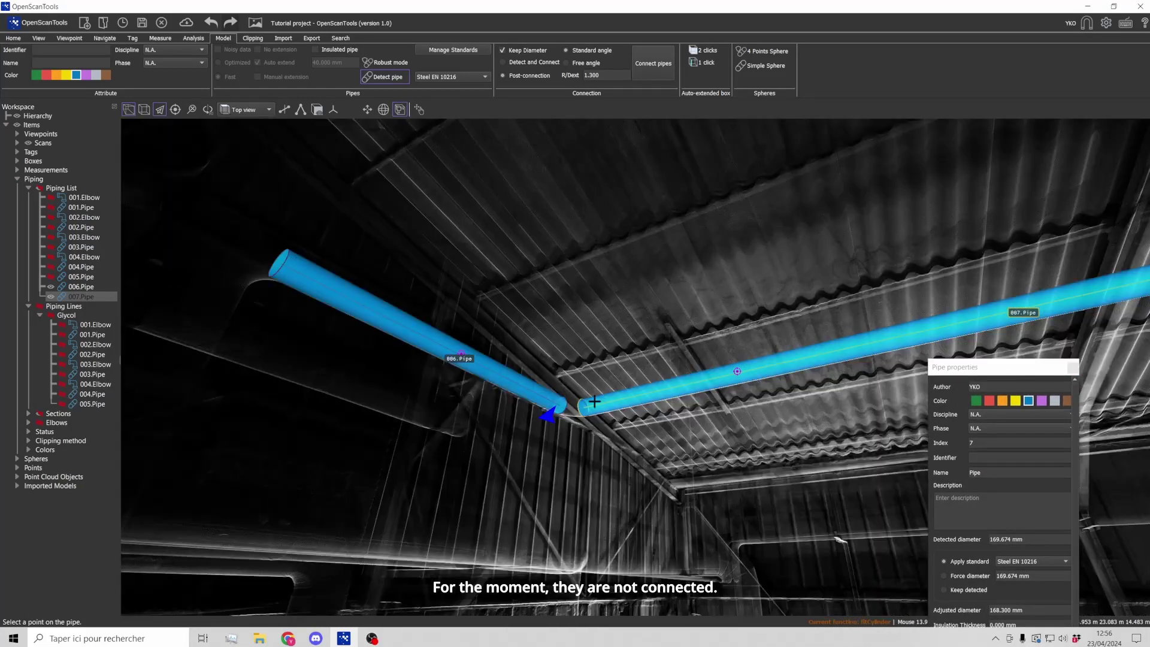
key(x)
key(Escape)
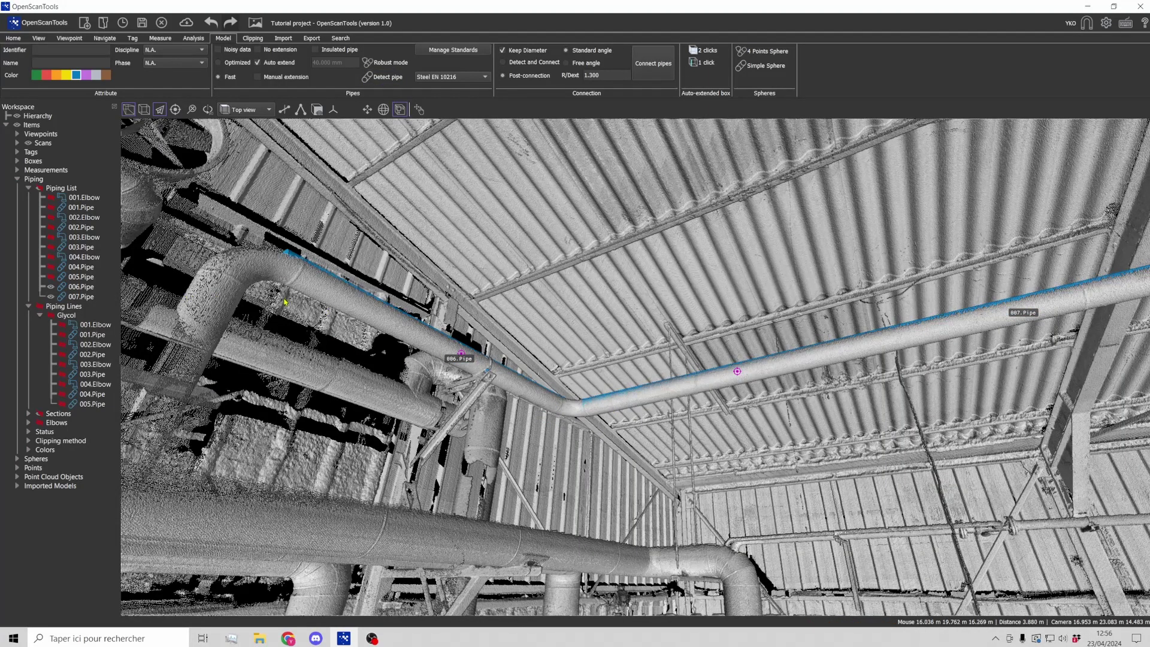
Step: Select both new pipe sections in the workspace tree and clear the selection
click(81, 287)
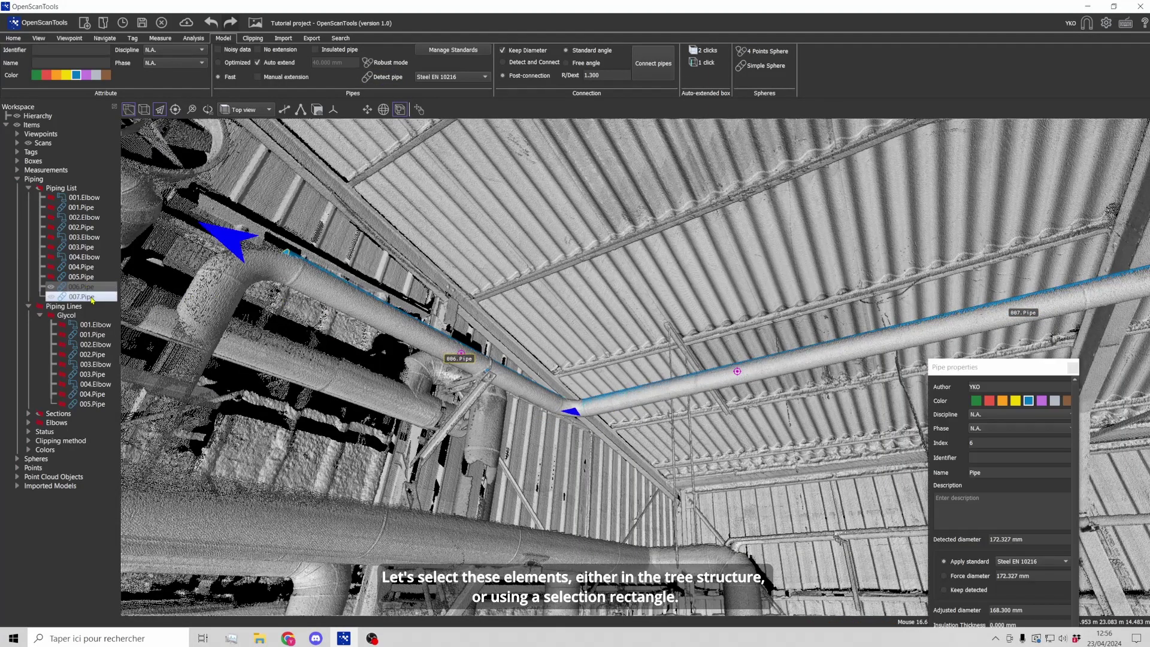
ctrl+click(92, 298)
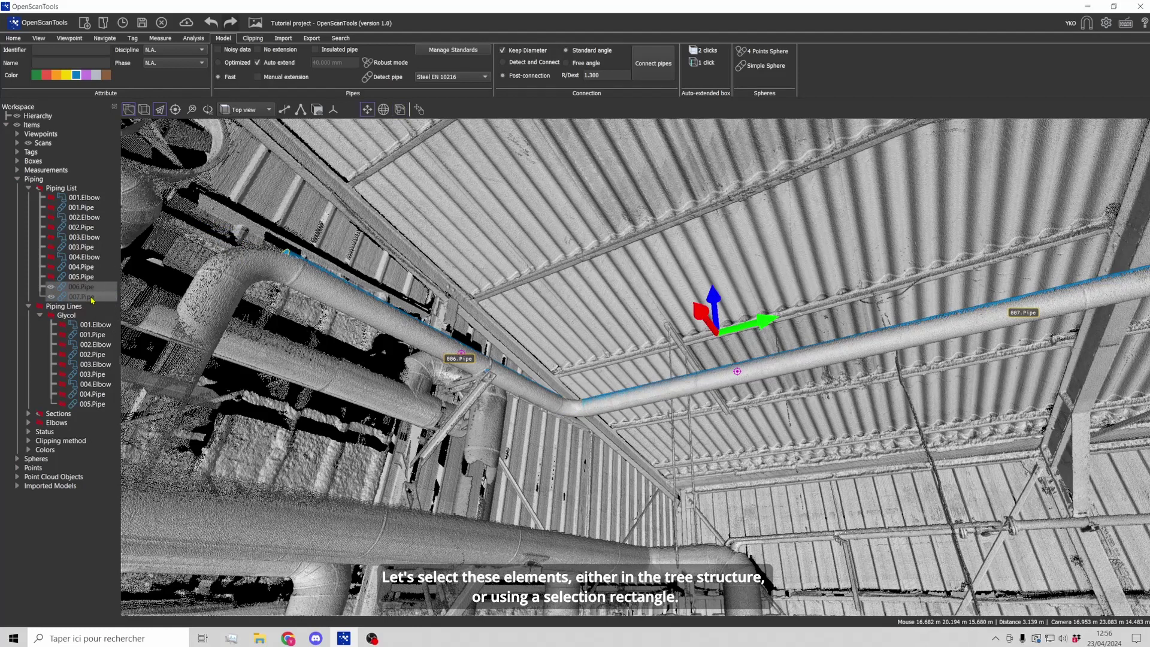
key(Escape)
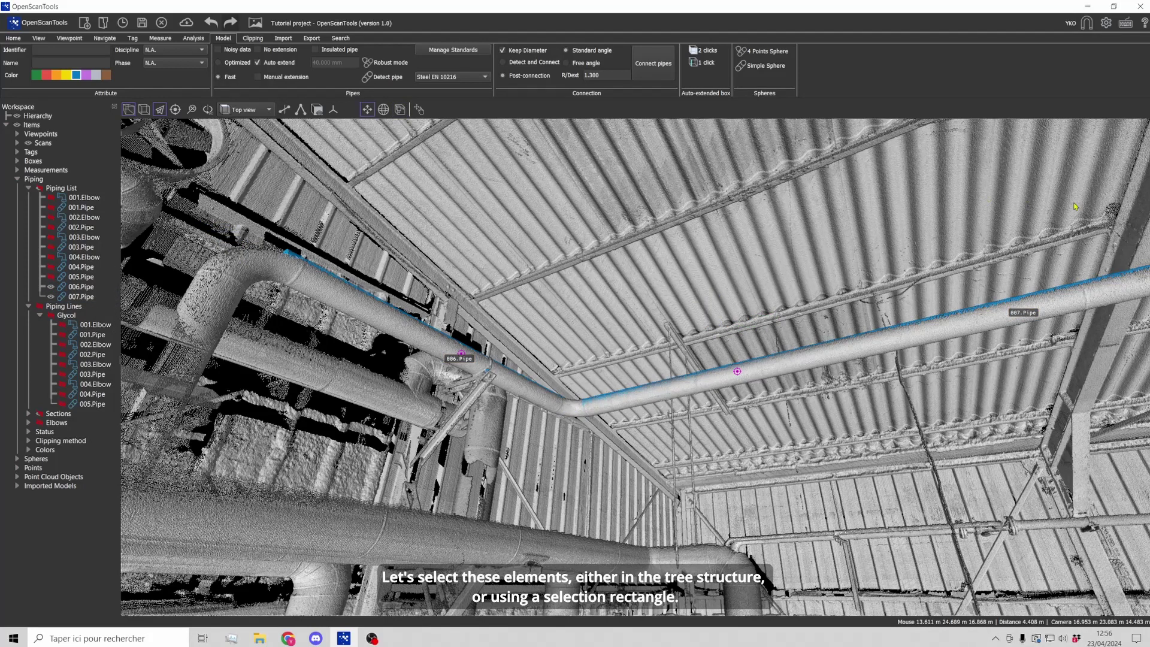
Step: Select both new pipe sections with a selection rectangle, connect them with an elbow, and clear the selection
drag(1078, 202, 313, 440)
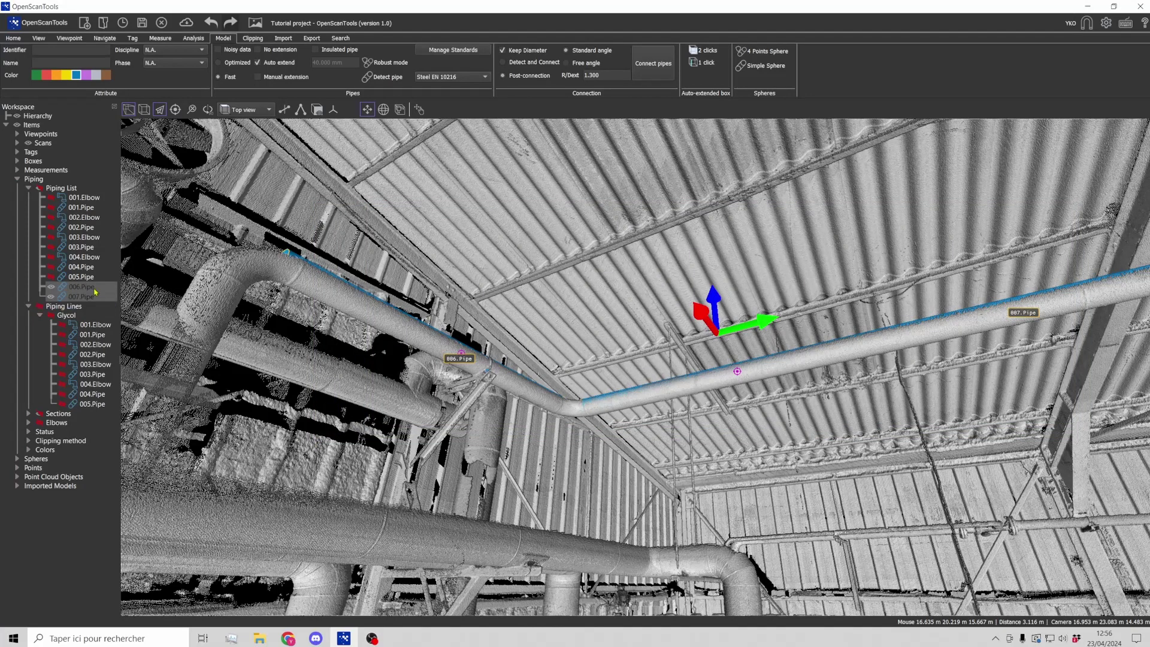
click(640, 74)
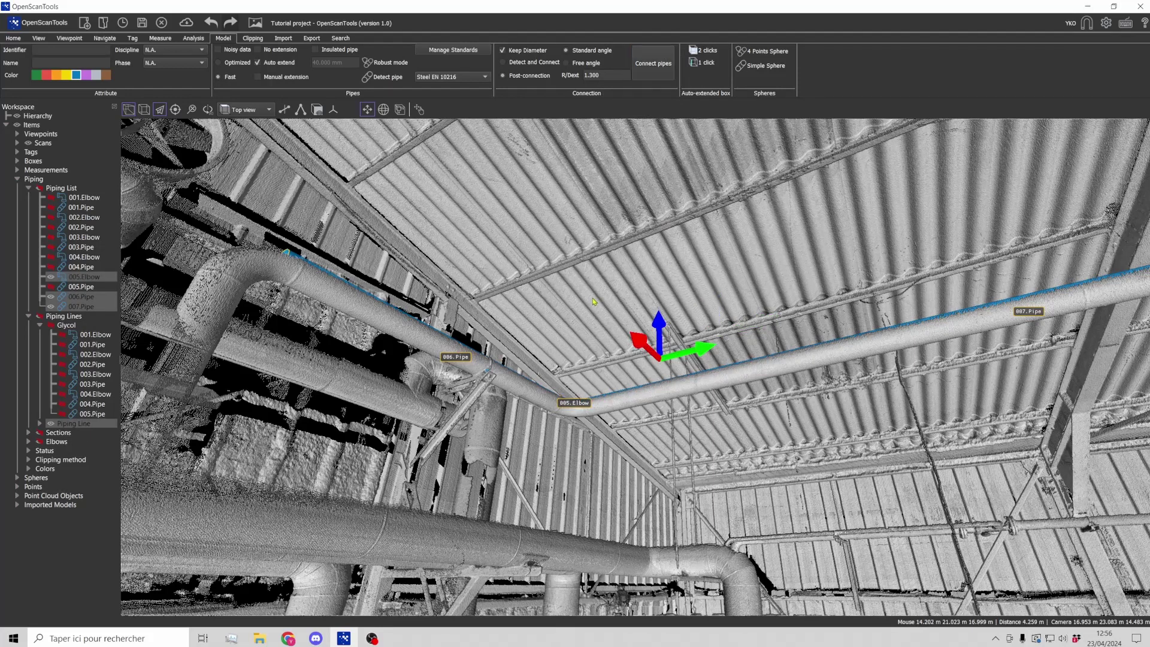
key(x)
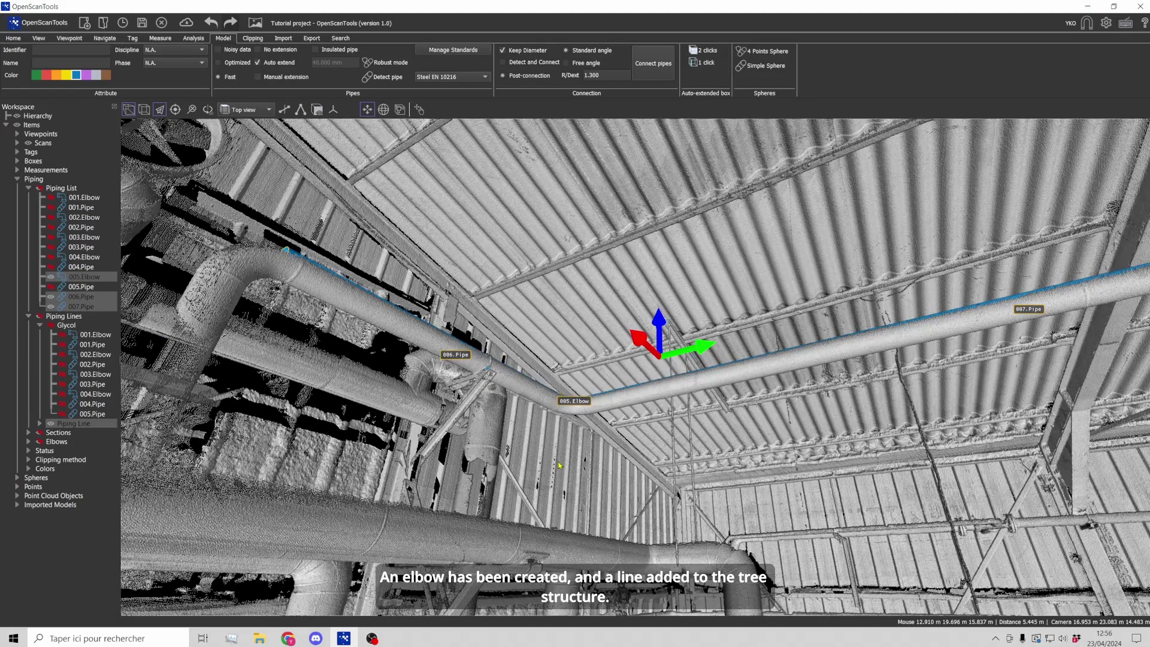
key(Escape)
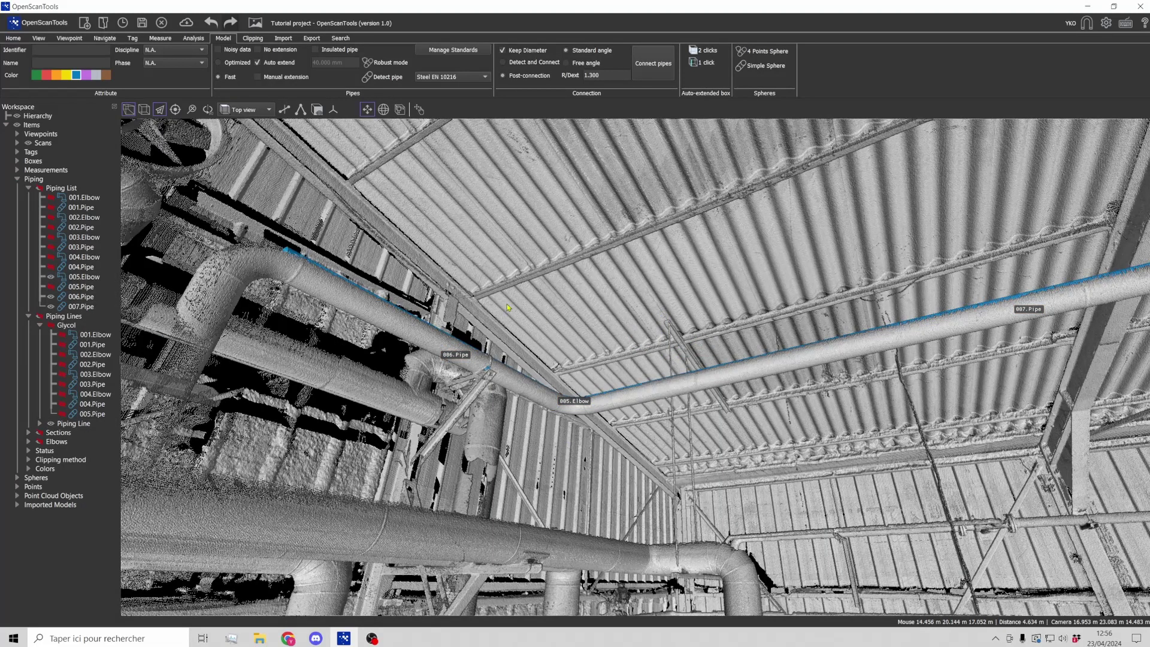
Step: Show the export options available for the modelled pipes
click(305, 39)
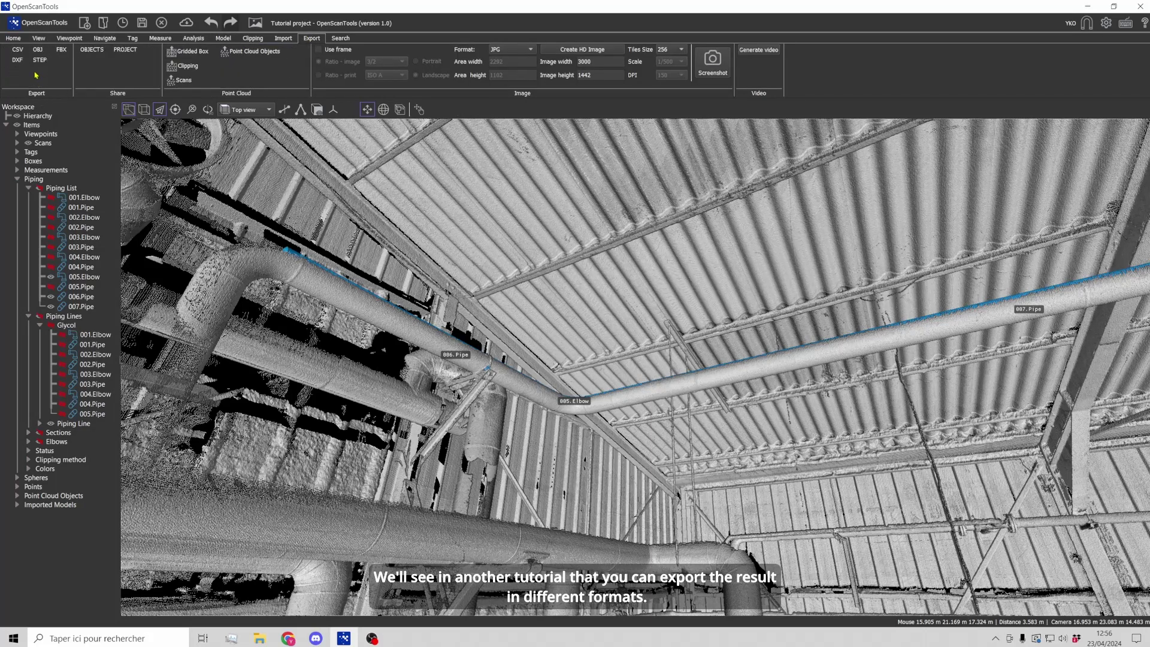